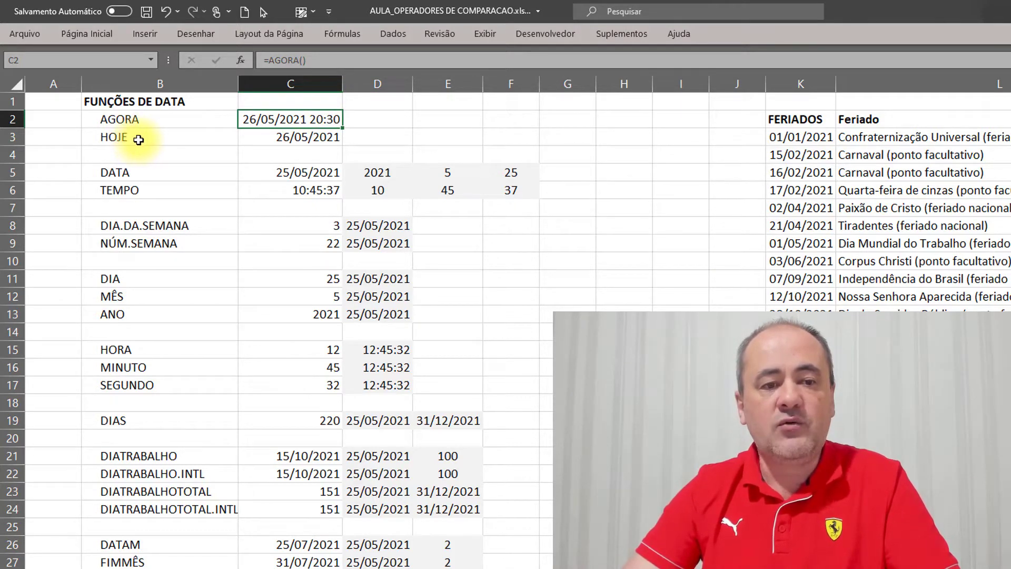
# Enter the formula =C2-C3 in cell D3 to subtract the HOJE value from the AGORA value
pyautogui.click(138, 140)
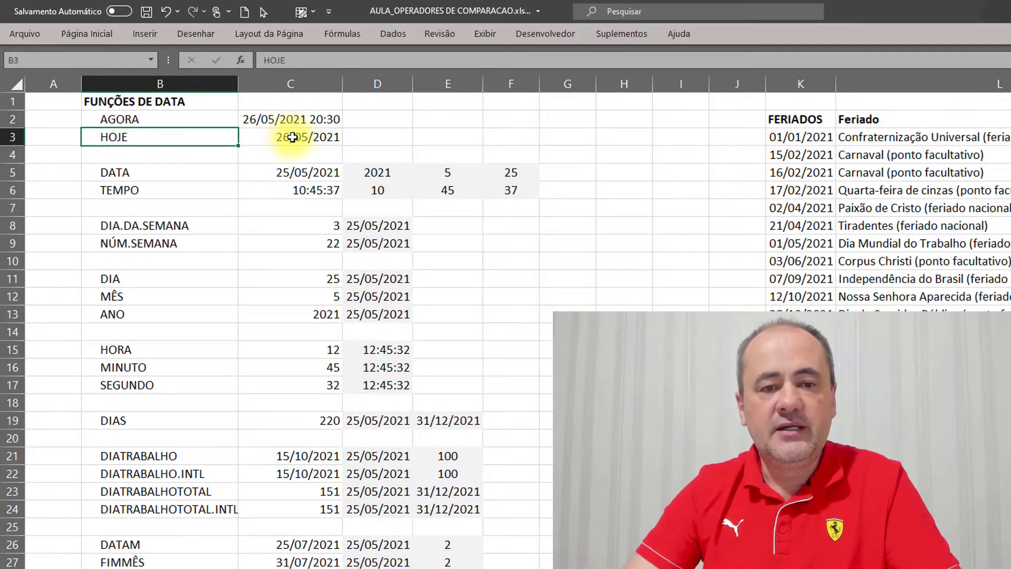
pyautogui.click(374, 135)
pyautogui.write('=')
pyautogui.press('Up')
pyautogui.press('Left')
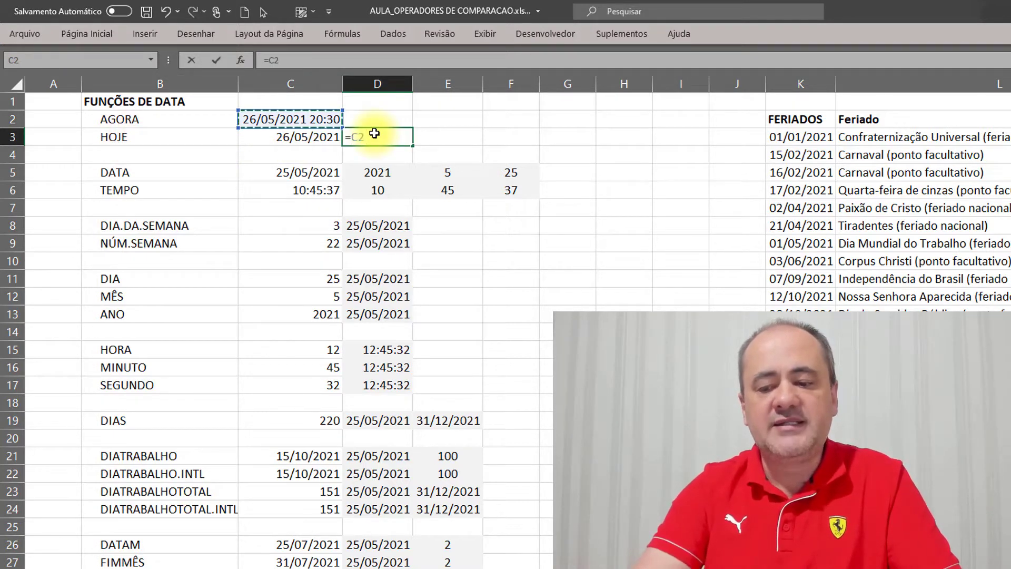
pyautogui.write('-')
pyautogui.press('Left')
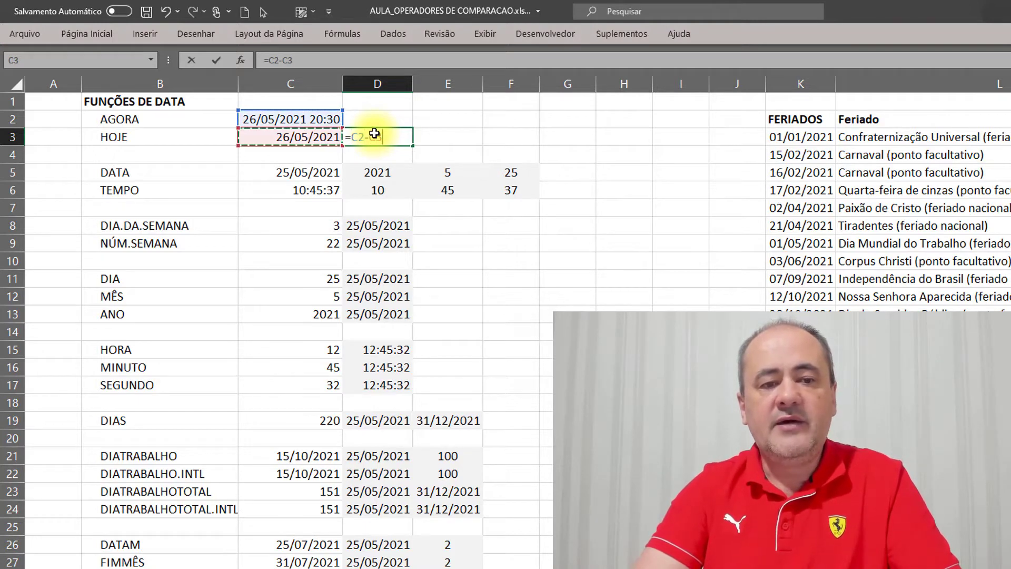
pyautogui.press('Return')
pyautogui.press('Up')
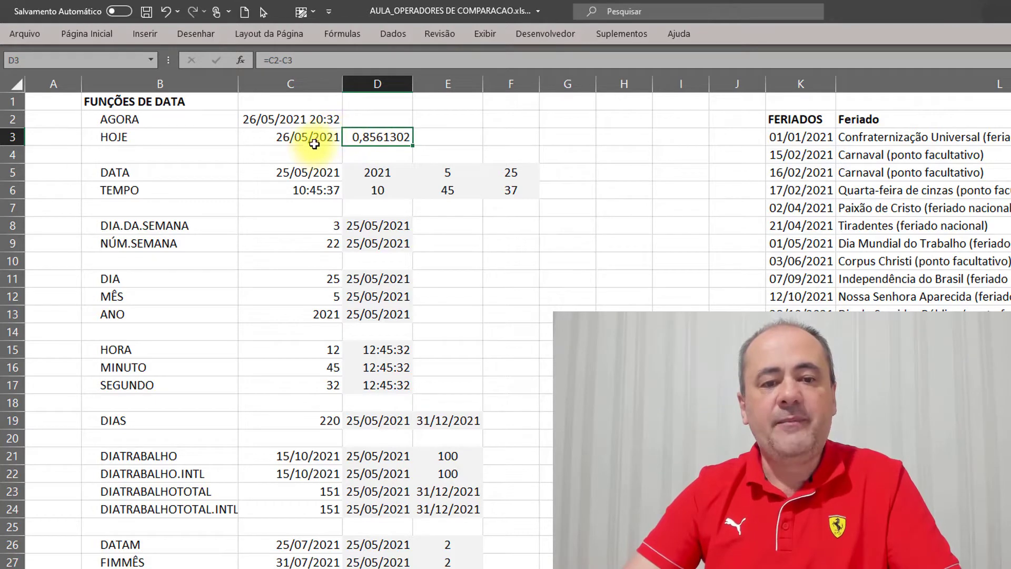
# Apply the Hora number format to the subtraction result in D3
pyautogui.click(105, 34)
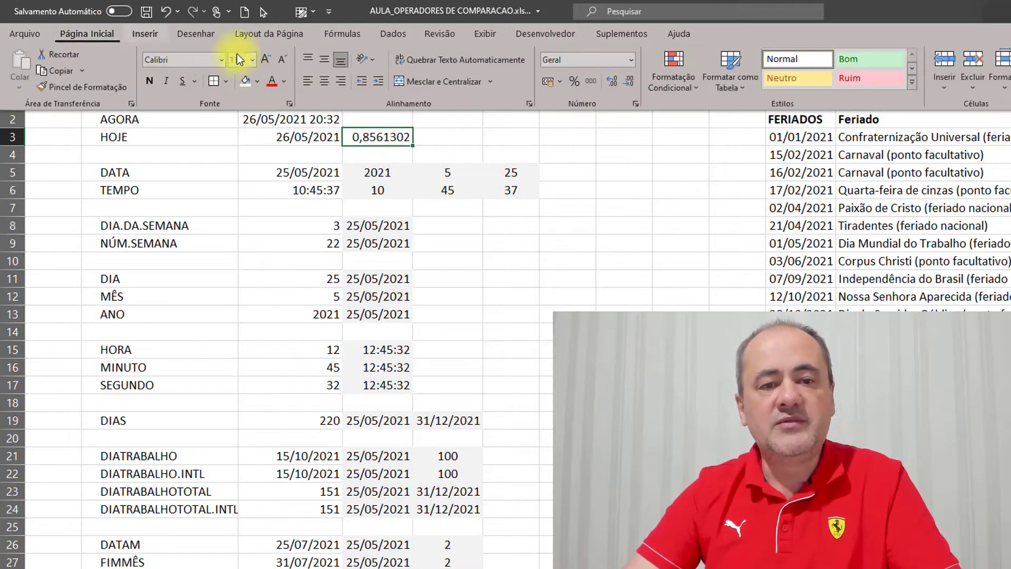
pyautogui.click(629, 61)
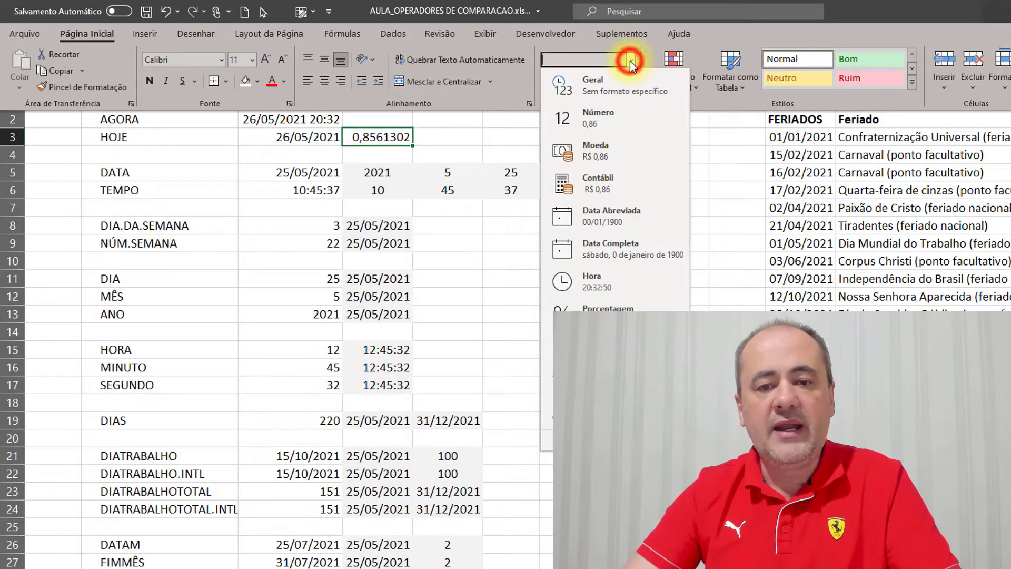
pyautogui.click(612, 283)
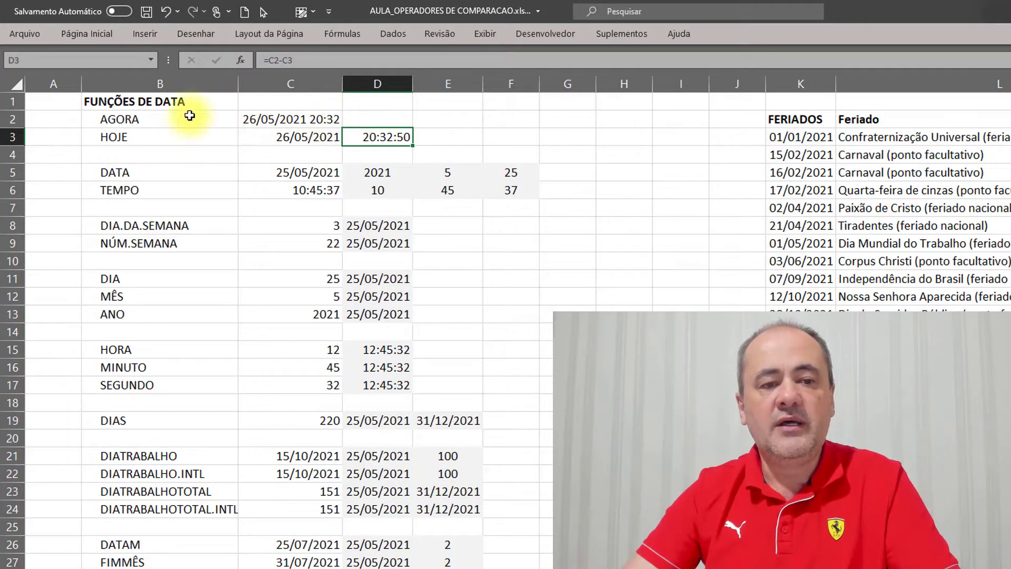
# Examine the DATA formula in C5 with its year, month and day arguments in D5:F5
pyautogui.click(133, 174)
pyautogui.click(143, 191)
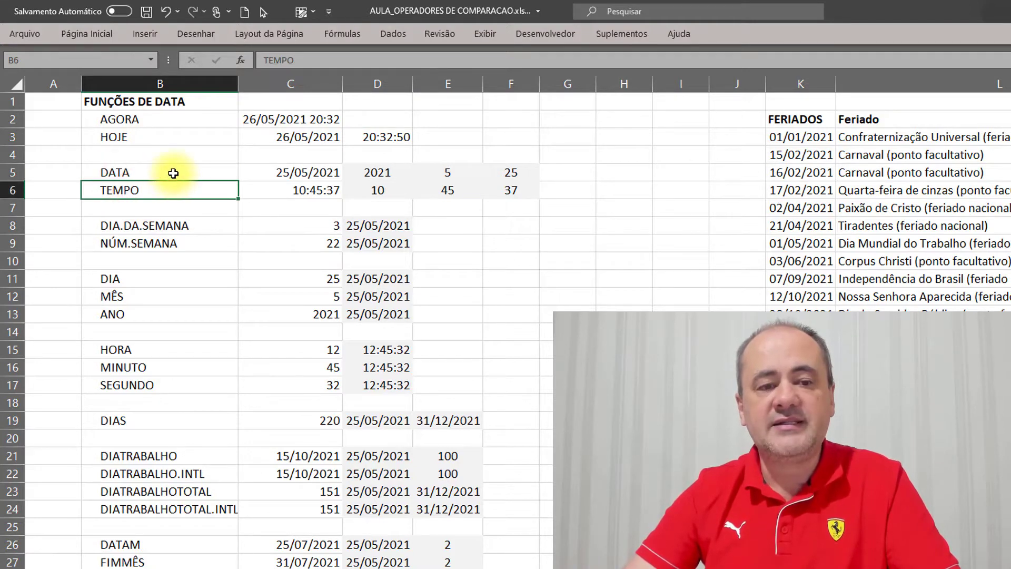
pyautogui.click(158, 176)
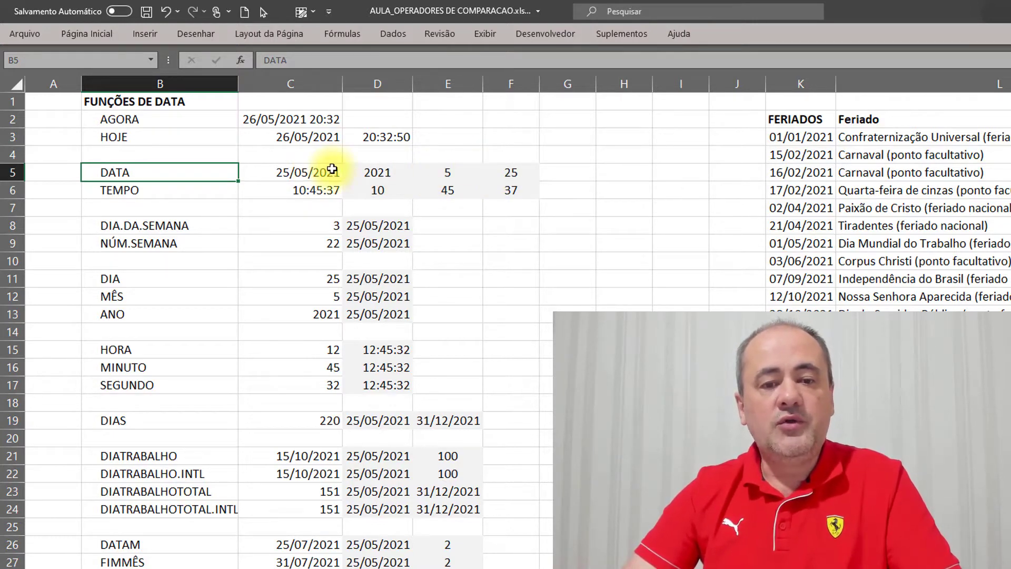
pyautogui.click(382, 173)
pyautogui.click(445, 172)
pyautogui.click(506, 171)
pyautogui.click(321, 176)
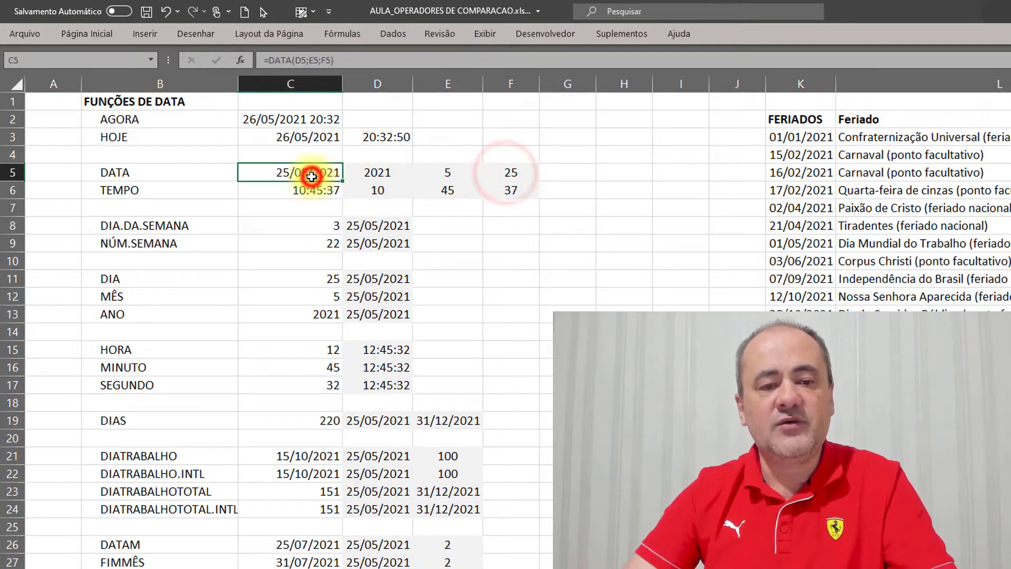
pyautogui.doubleClick(317, 173)
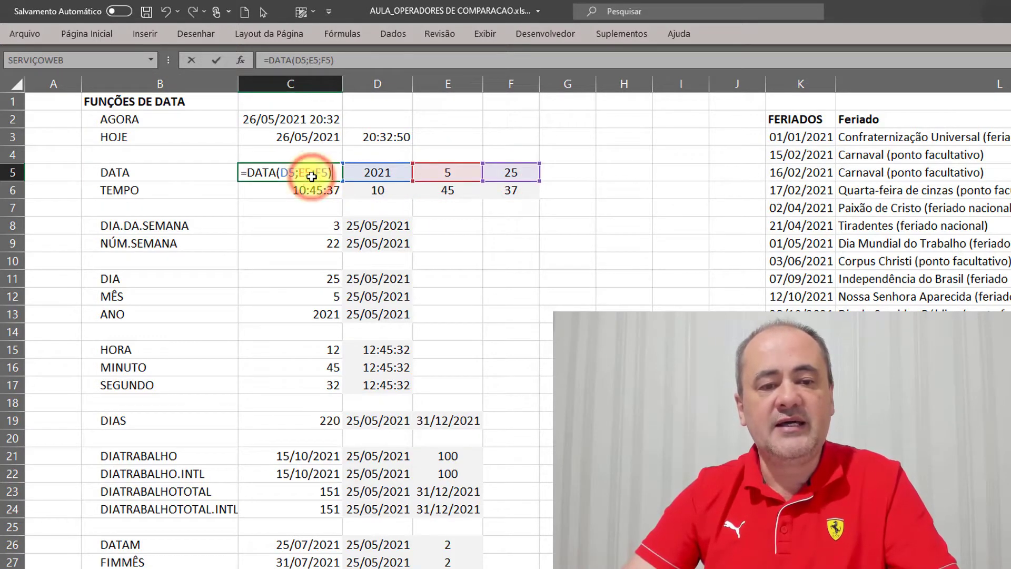
pyautogui.click(283, 173)
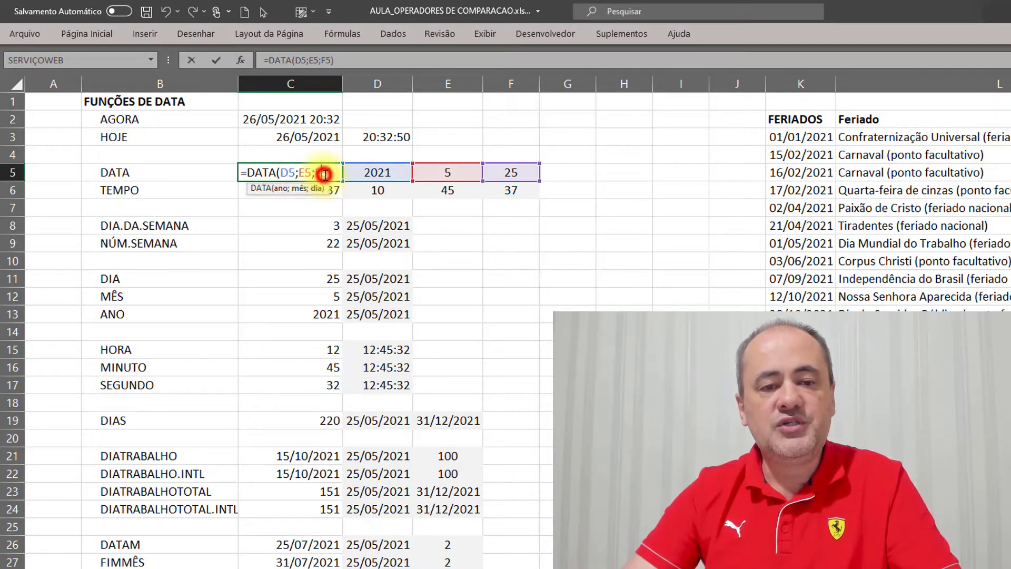
pyautogui.press('Escape')
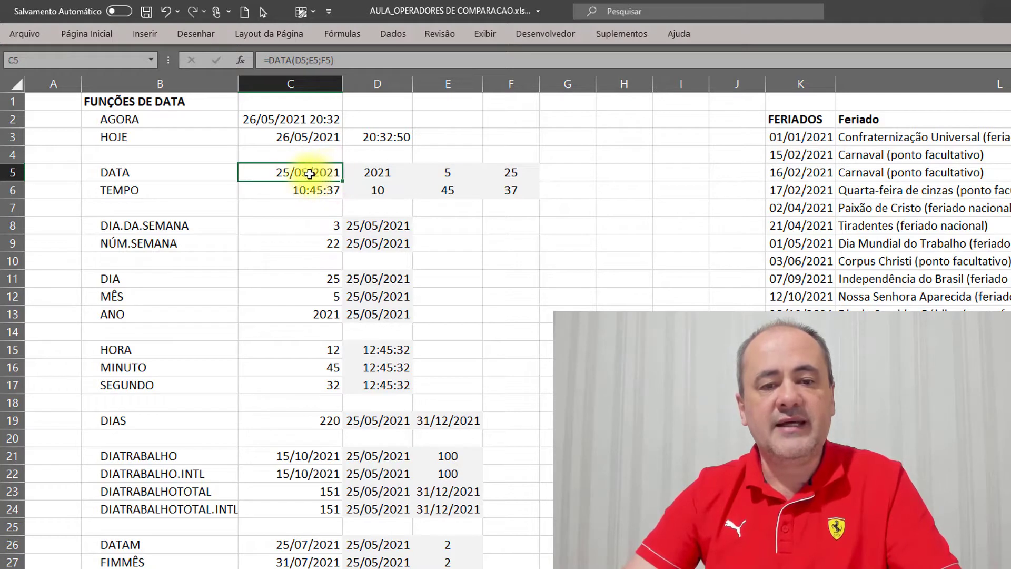
# Examine the TEMPO formula in C6 with its hour, minute and second arguments in D6:F6
pyautogui.click(152, 195)
pyautogui.click(307, 191)
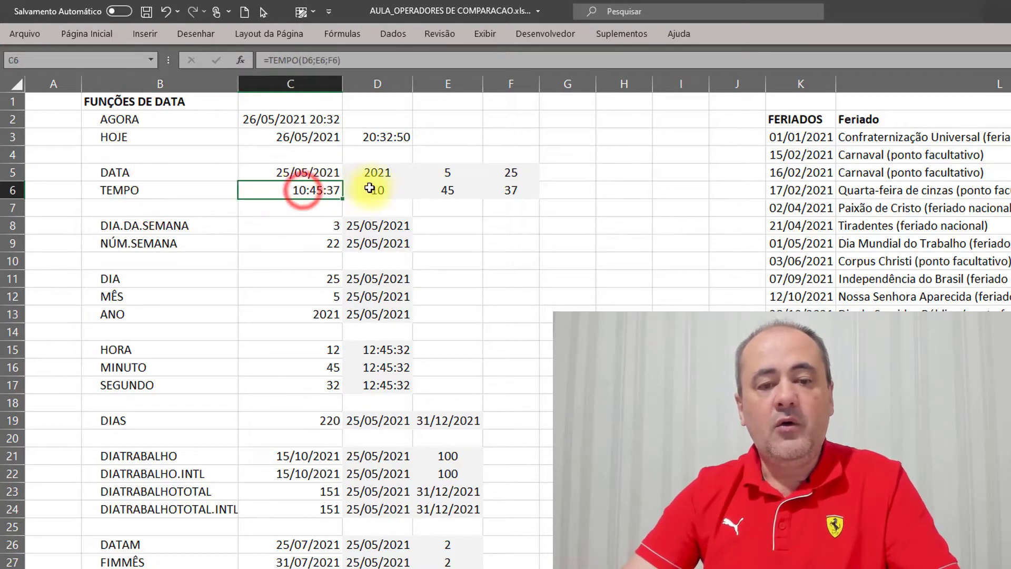
pyautogui.click(374, 191)
pyautogui.click(438, 191)
pyautogui.click(496, 192)
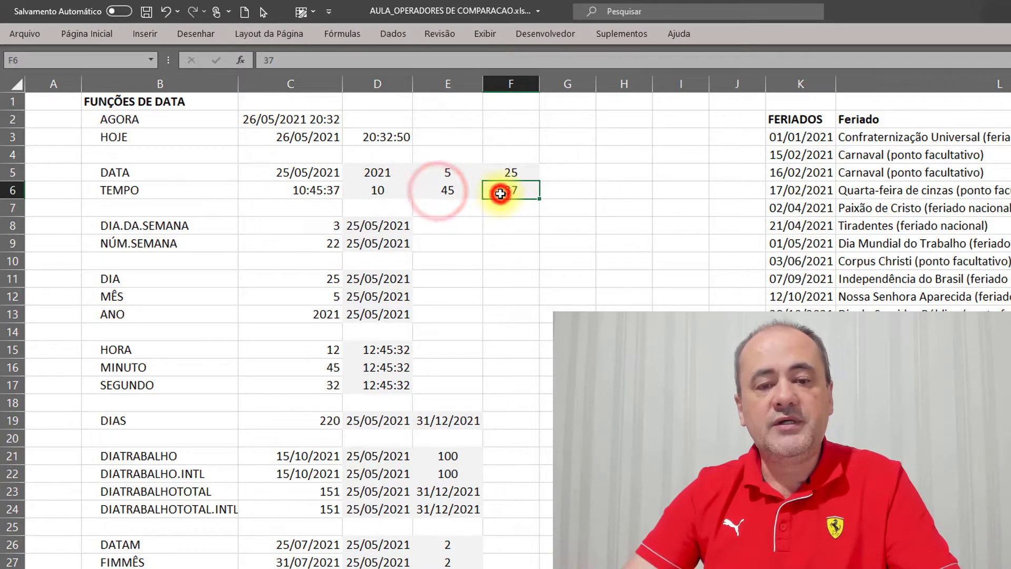
pyautogui.click(307, 189)
pyautogui.doubleClick(305, 191)
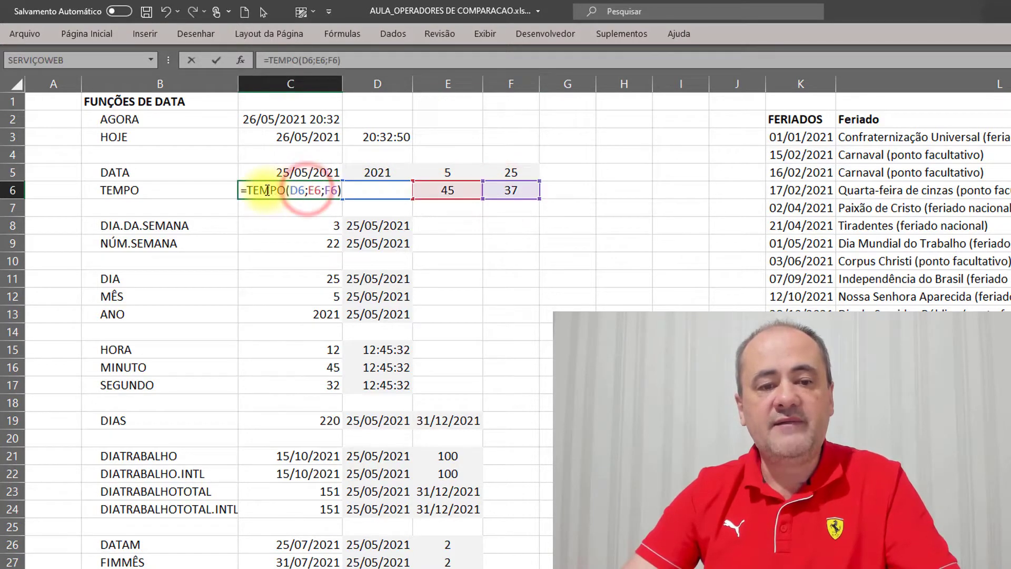
pyautogui.click(296, 191)
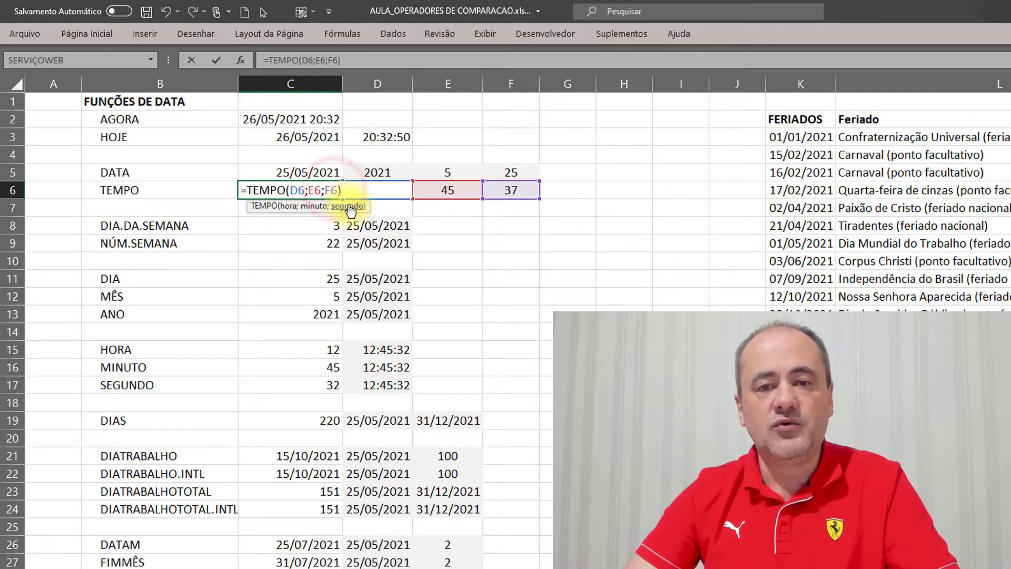
pyautogui.hotkey('ctrl', 'Return')
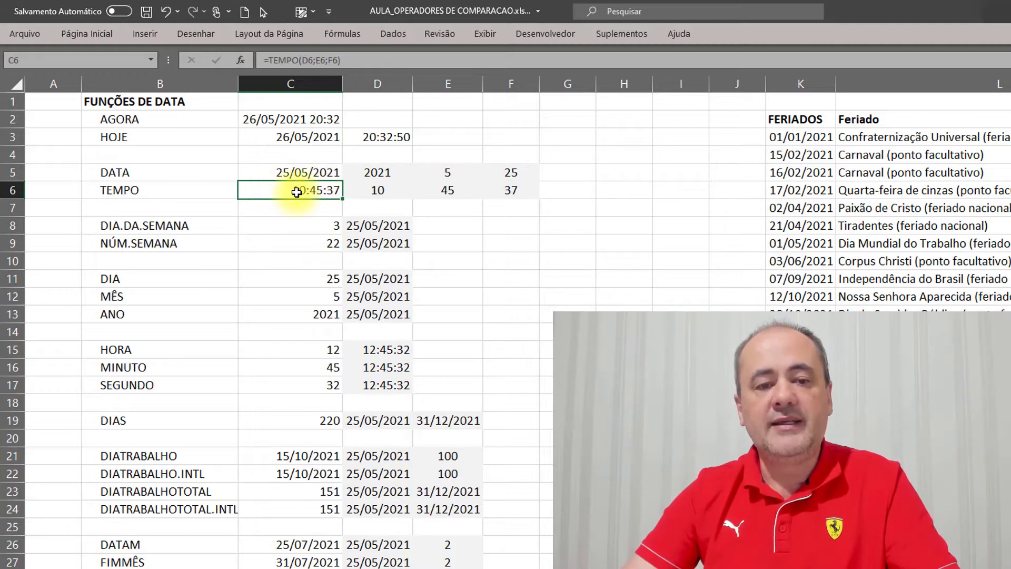
# Examine the DIA.DA.SEMANA row, checking the source date in D8 and the formula in C8
pyautogui.click(198, 224)
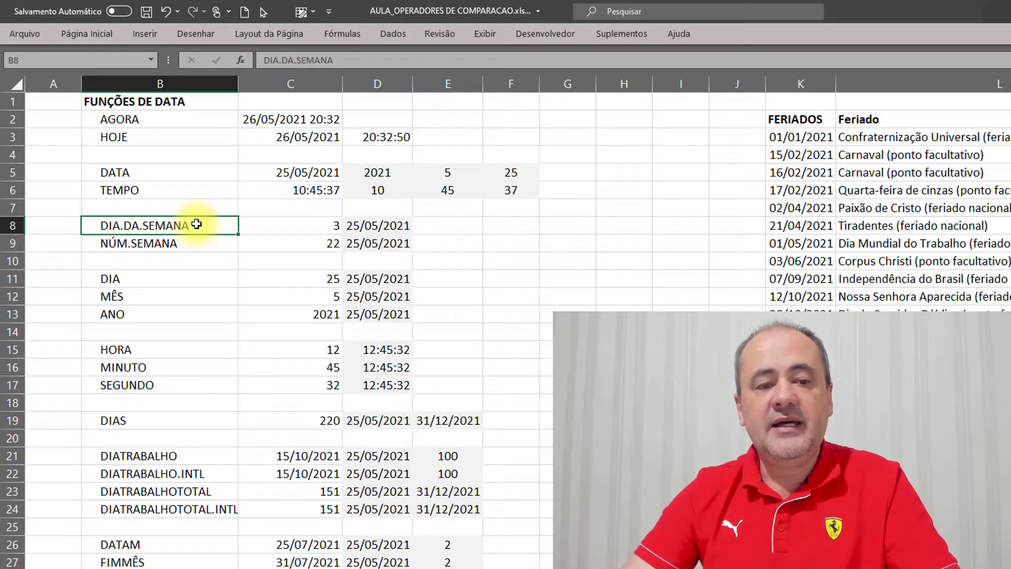
pyautogui.click(378, 226)
pyautogui.click(290, 225)
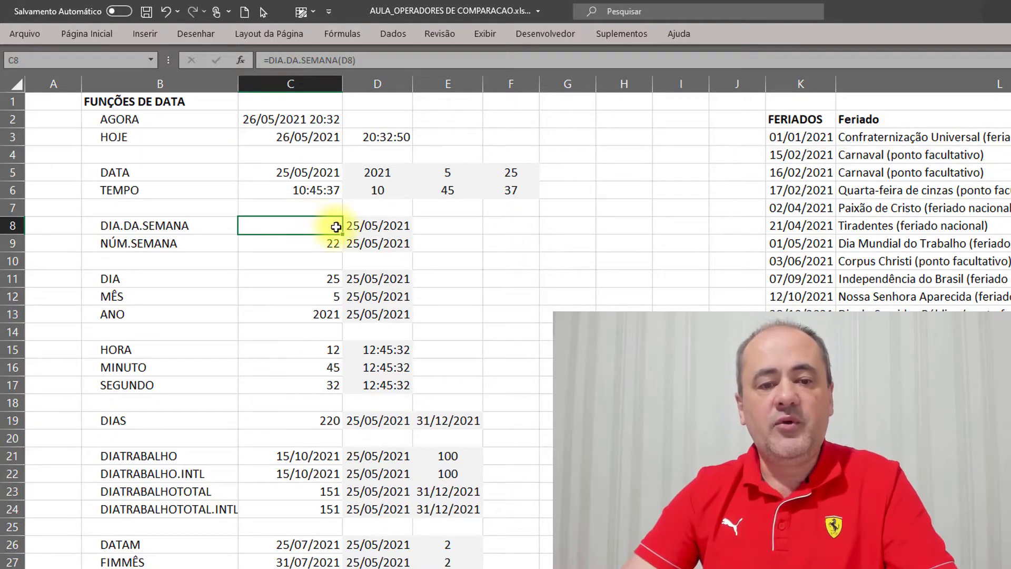
pyautogui.click(369, 225)
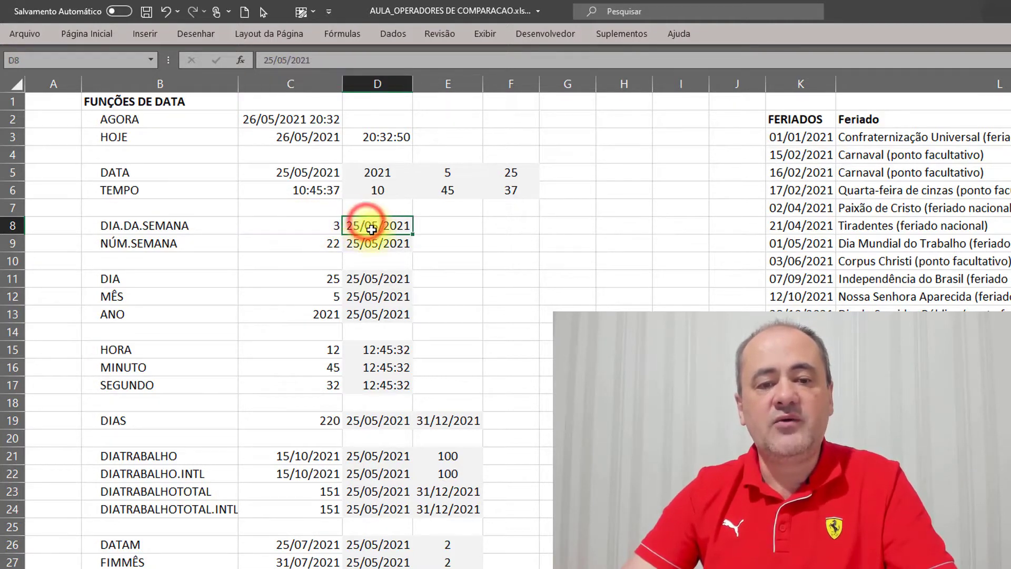
pyautogui.doubleClick(387, 232)
pyautogui.press('Escape')
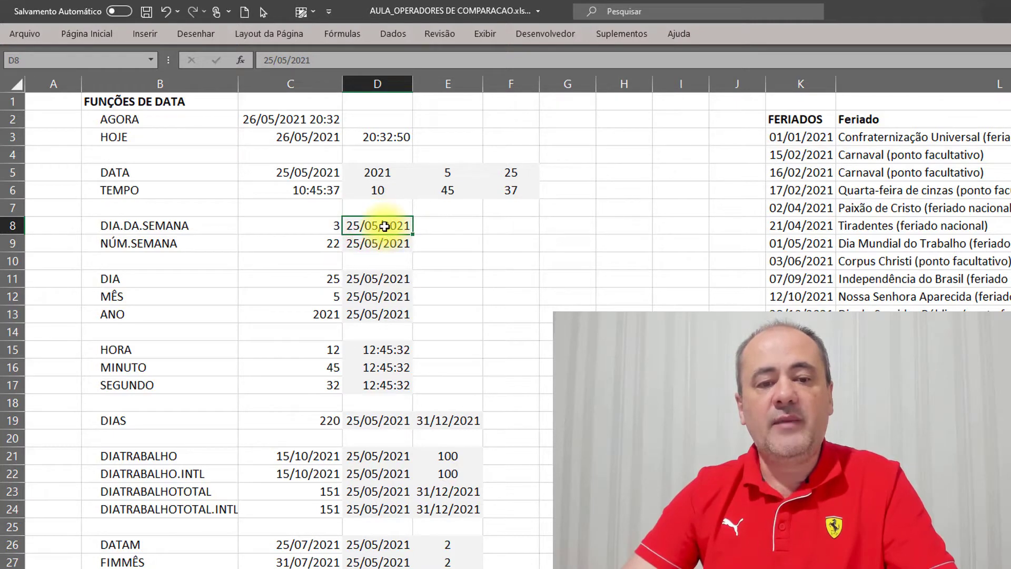
pyautogui.click(307, 226)
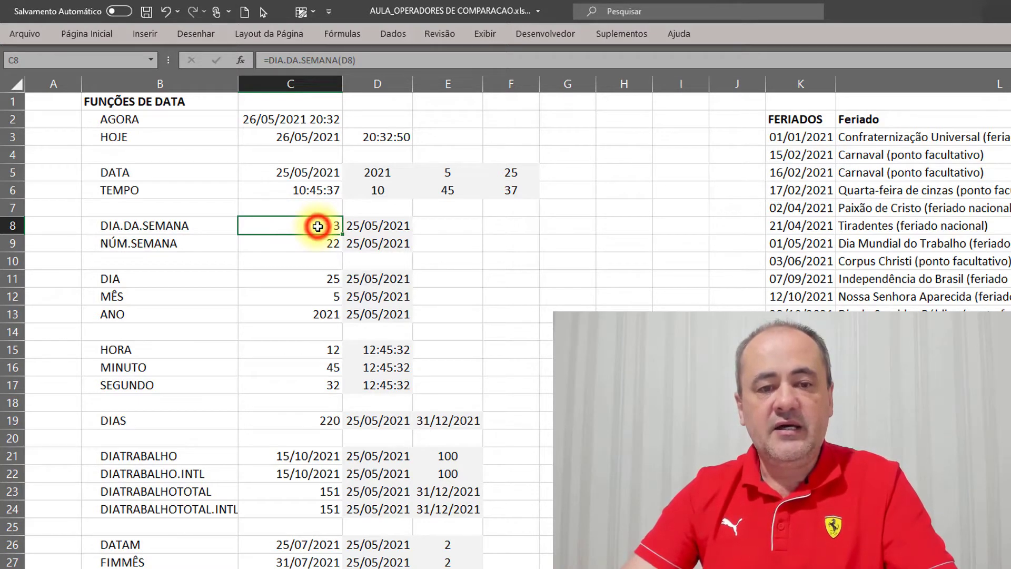
# Add return type 1, numbers from 1 (domingo) to 7 (sábado), as the second argument of the DIA.DA.SEMANA formula in C8
pyautogui.doubleClick(318, 225)
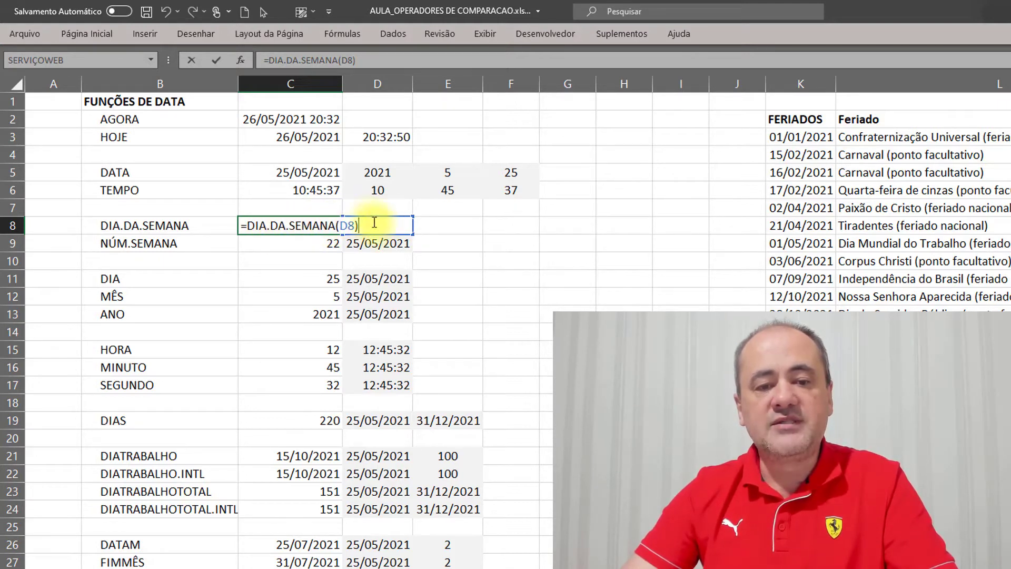
pyautogui.click(357, 226)
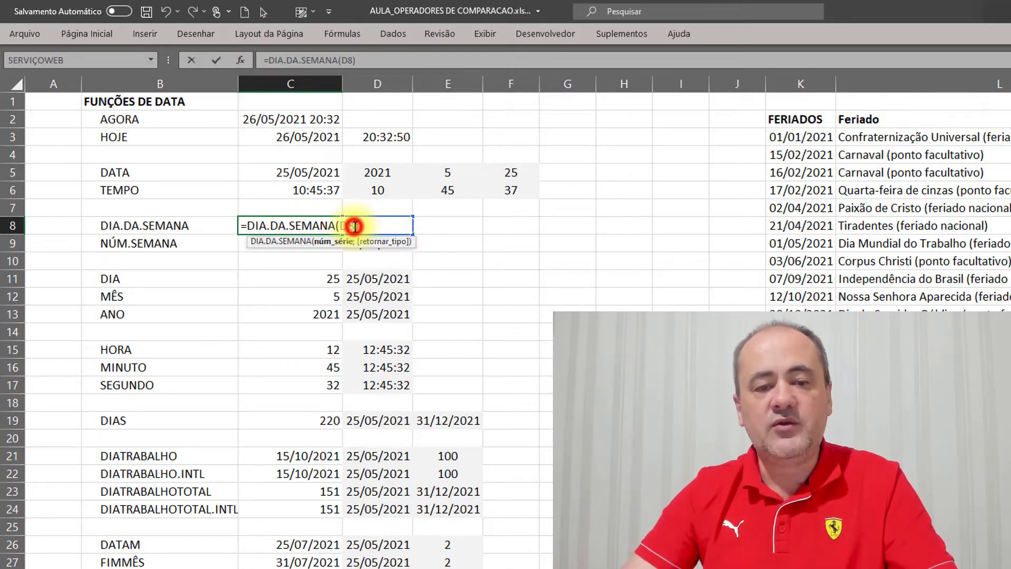
pyautogui.write(';')
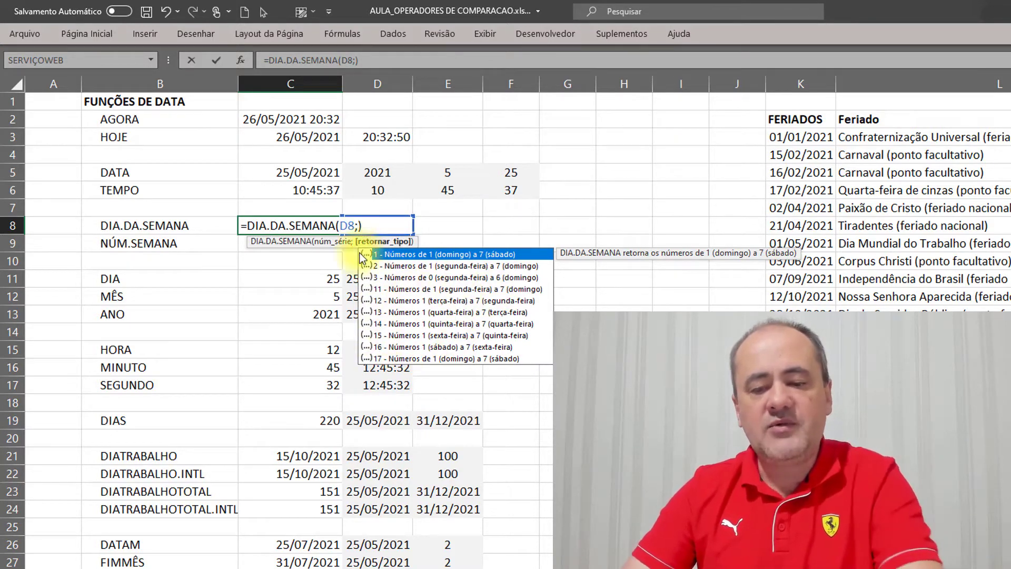
pyautogui.press('BackSpace')
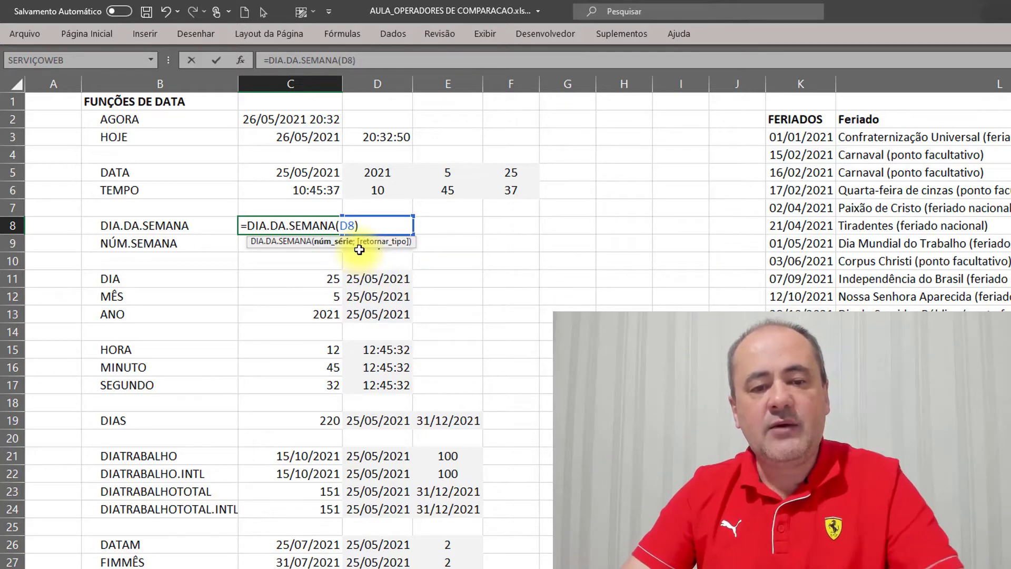
pyautogui.write(';')
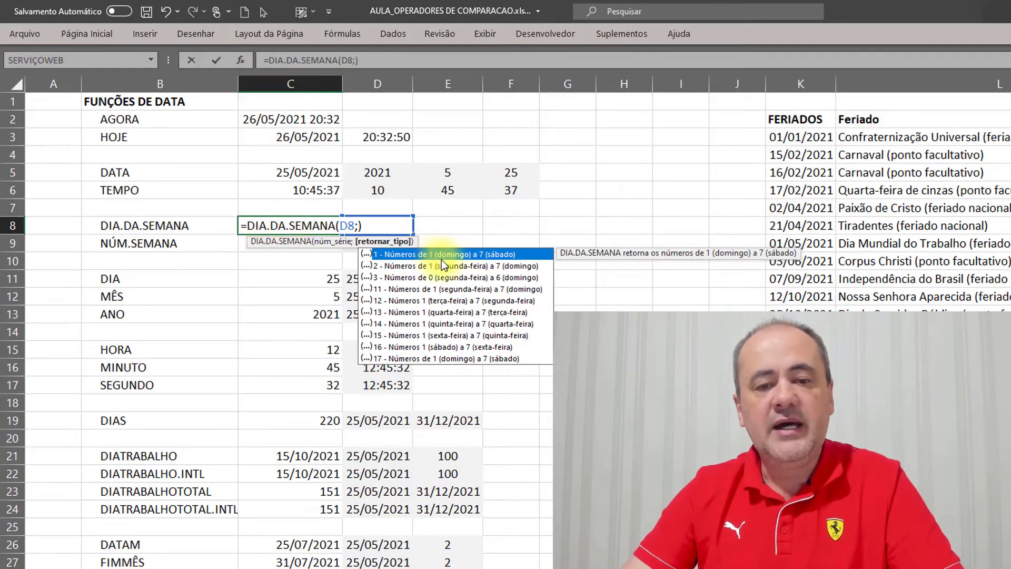
pyautogui.doubleClick(481, 255)
# Examine the NÚMSEMANA formula in C9 and the date cell it references
pyautogui.click(294, 240)
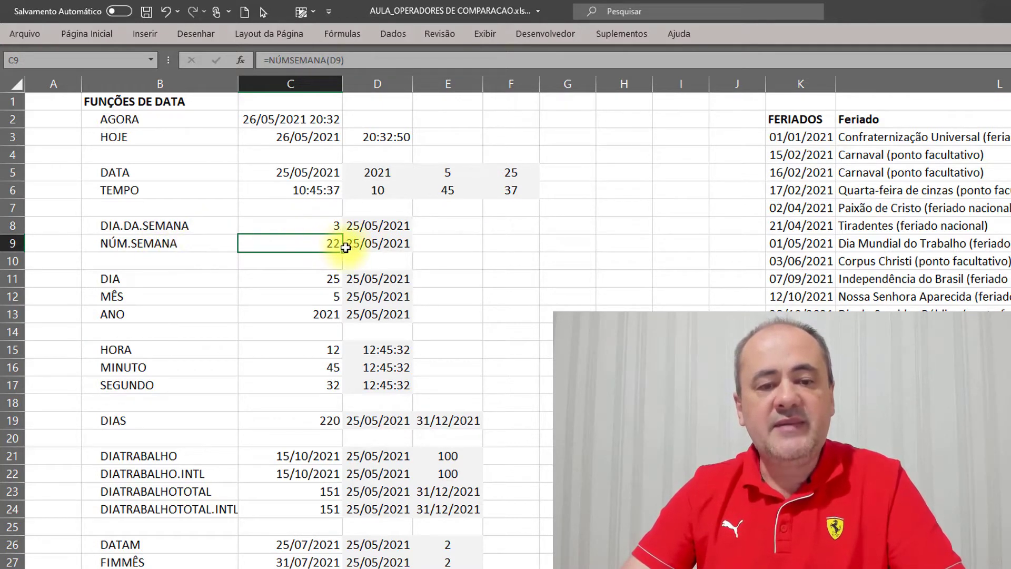
pyautogui.press('F2')
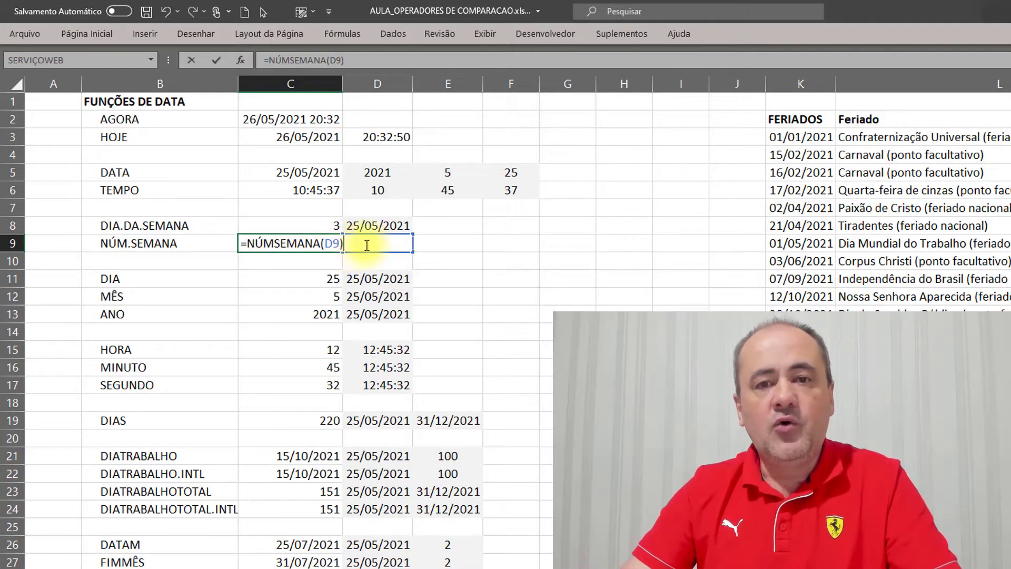
pyautogui.press('Escape')
pyautogui.press('F2')
pyautogui.press('Escape')
pyautogui.doubleClick(317, 246)
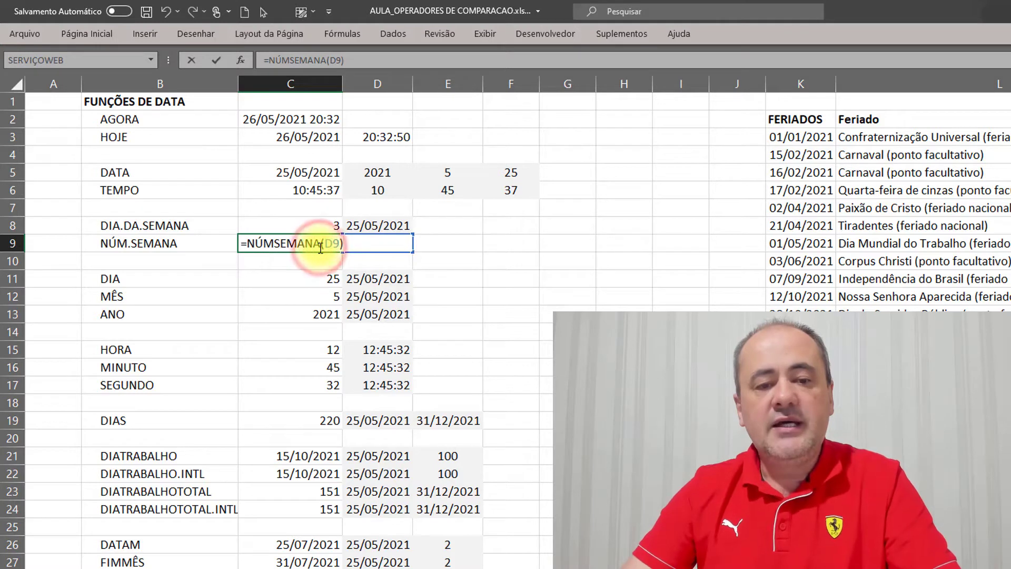
pyautogui.press('Escape')
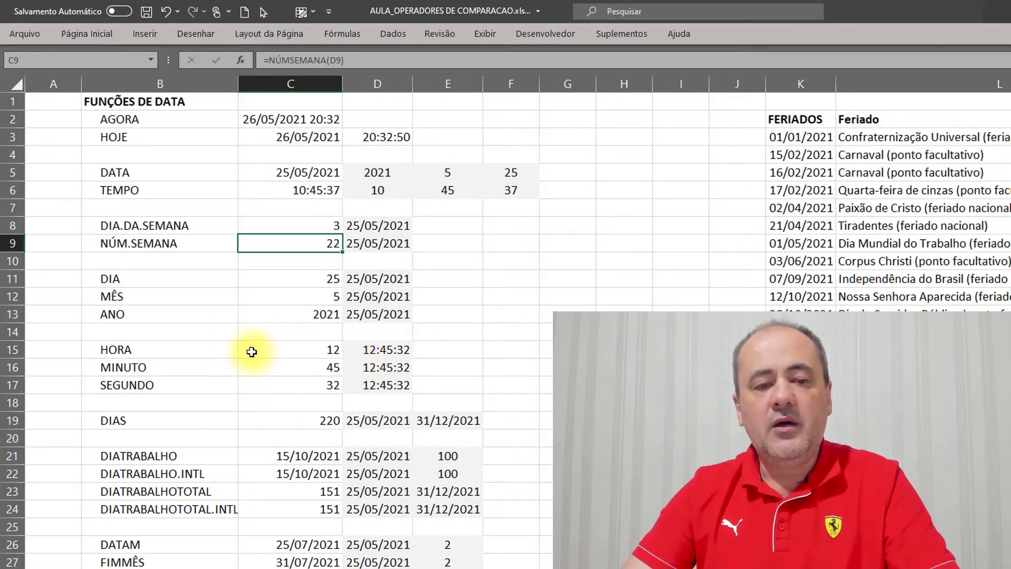
# Examine the HORA, MINUTO and SEGUNDO formulas in C15:C17 and the time cells they reference
pyautogui.click(302, 352)
pyautogui.doubleClick(302, 352)
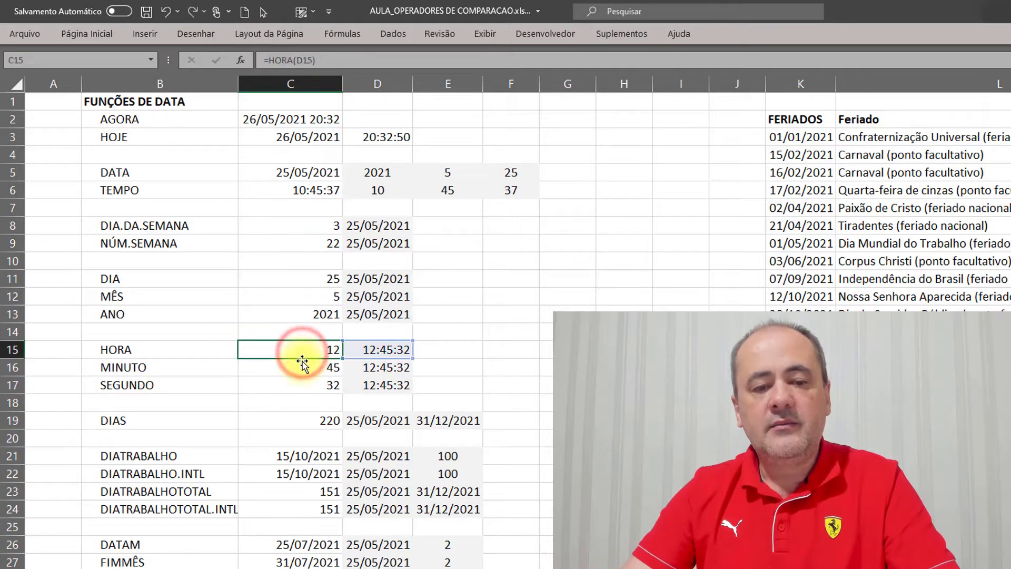
pyautogui.click(293, 367)
pyautogui.doubleClick(295, 367)
pyautogui.doubleClick(289, 384)
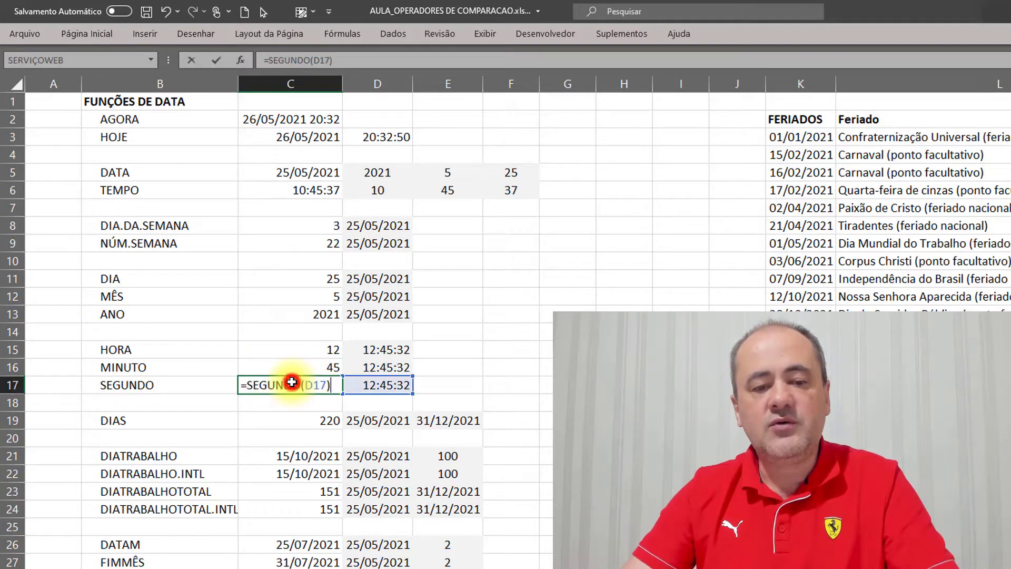
pyautogui.press('Escape')
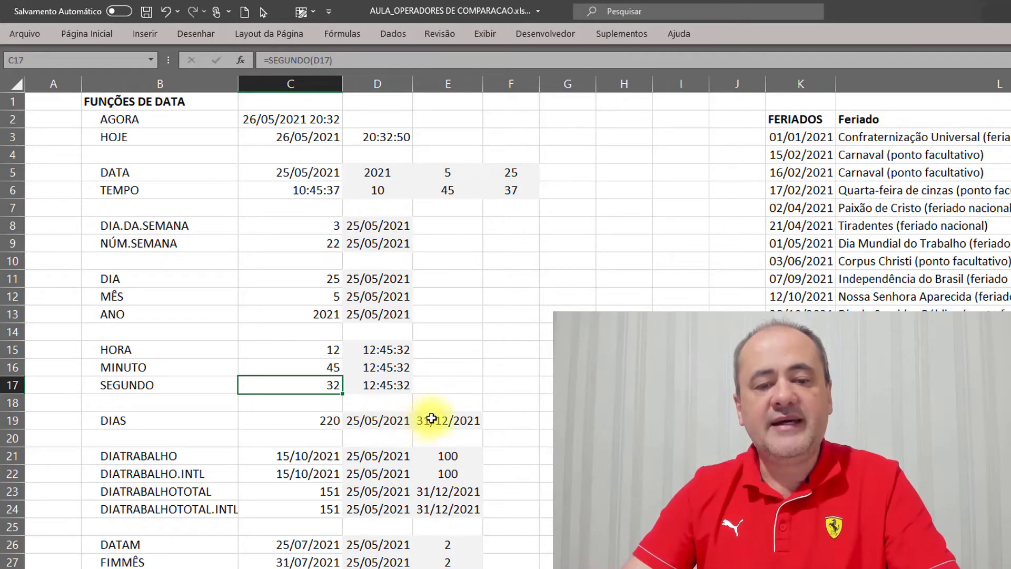
# Examine the DIAS formula in C19 and its end-date and start-date arguments
pyautogui.click(293, 419)
pyautogui.doubleClick(293, 420)
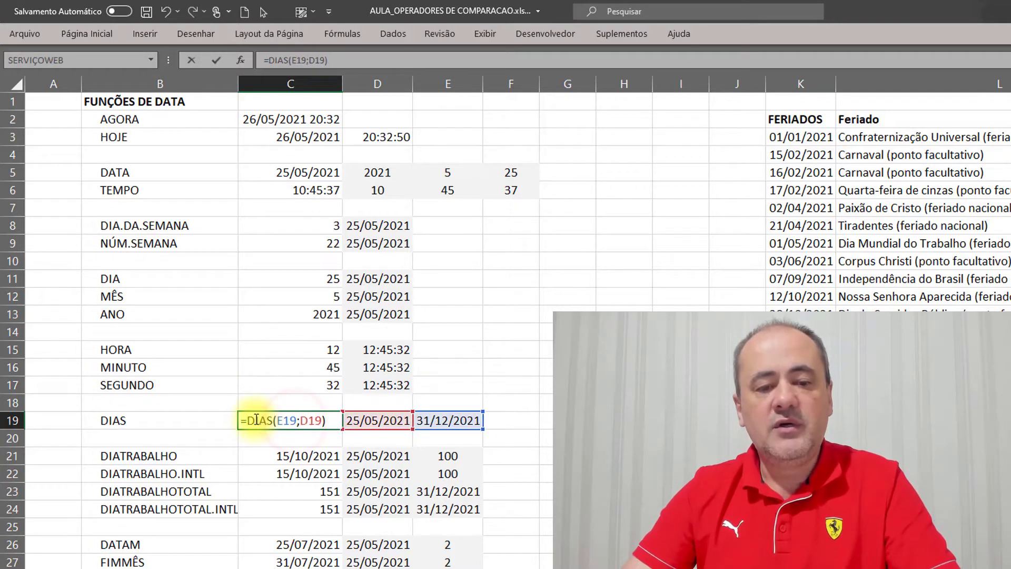
pyautogui.click(285, 421)
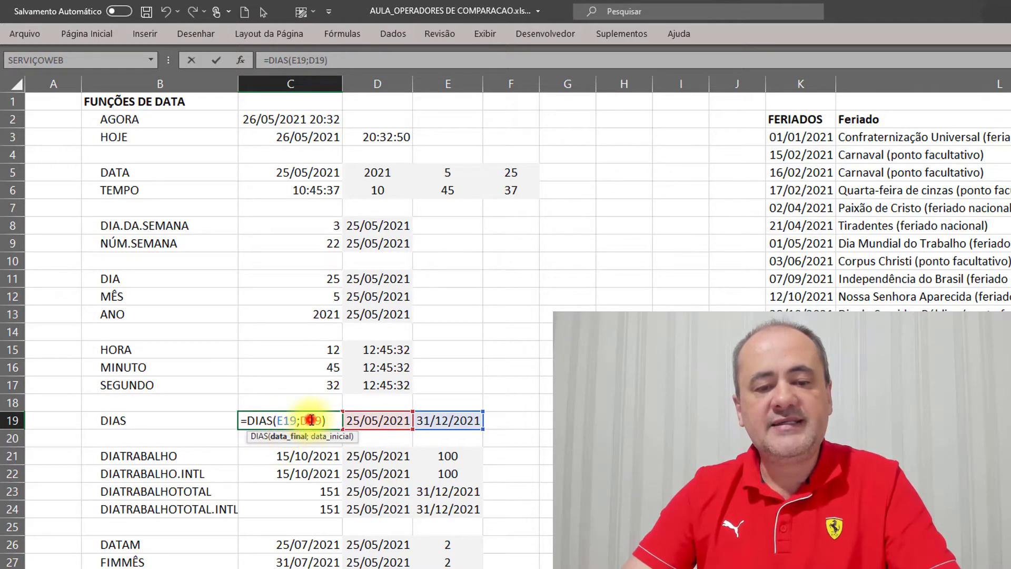
pyautogui.hotkey('ctrl', 'Return')
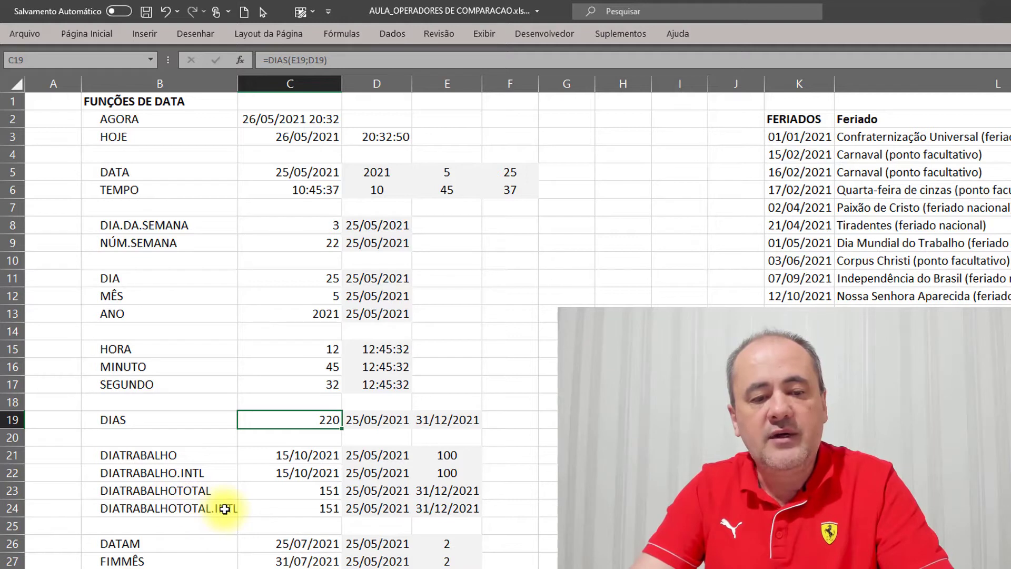
# Examine the DIATRABALHO row, checking the start date in D21, the number of days in E21 and the formula in C21
pyautogui.click(308, 457)
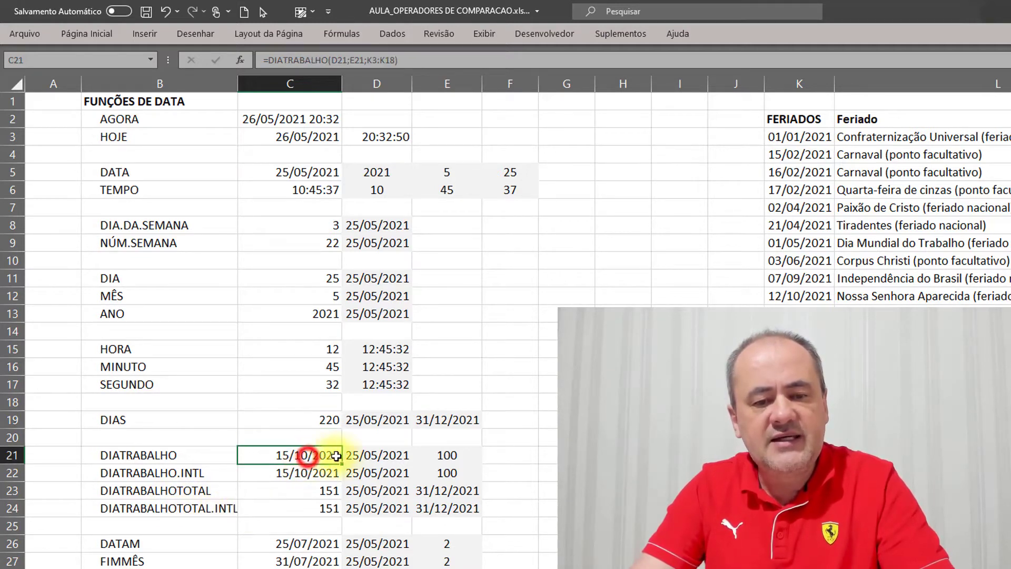
pyautogui.click(374, 459)
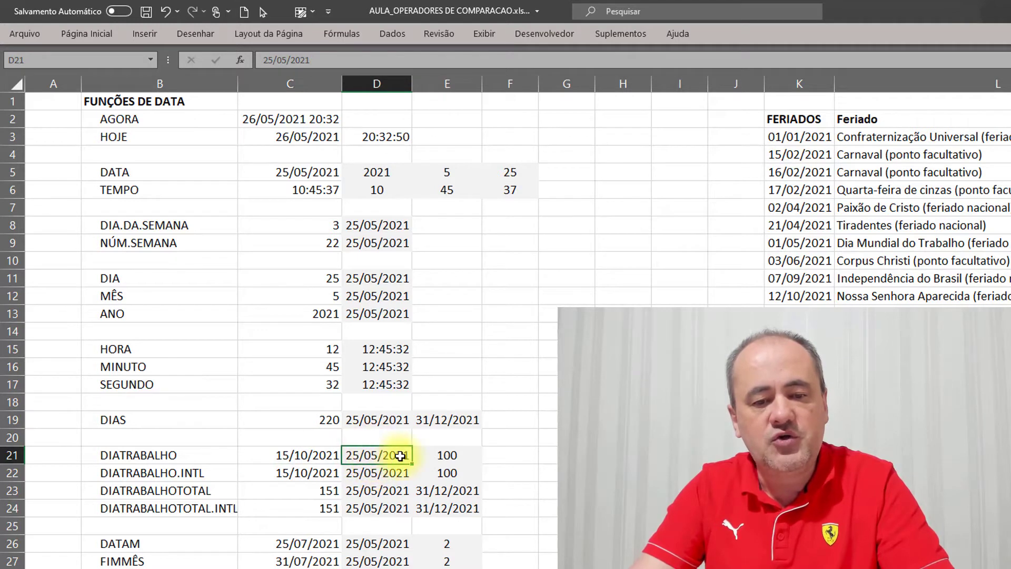
pyautogui.click(445, 456)
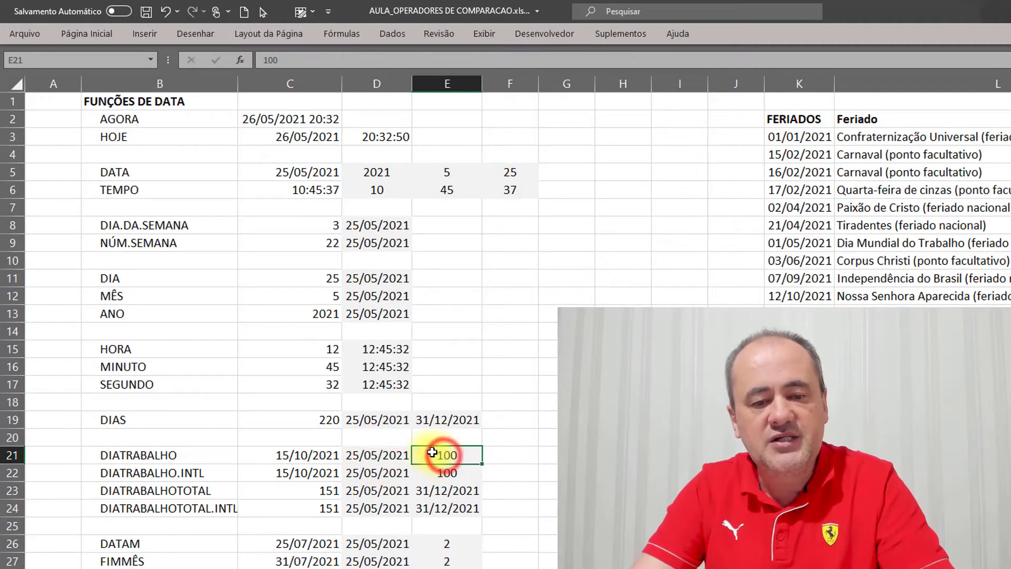
pyautogui.click(385, 455)
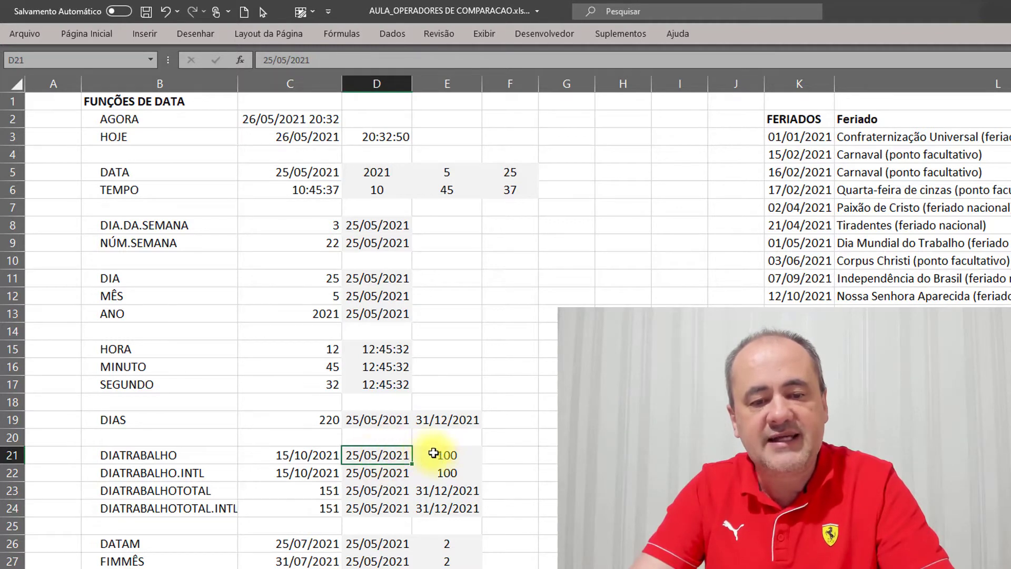
pyautogui.click(317, 455)
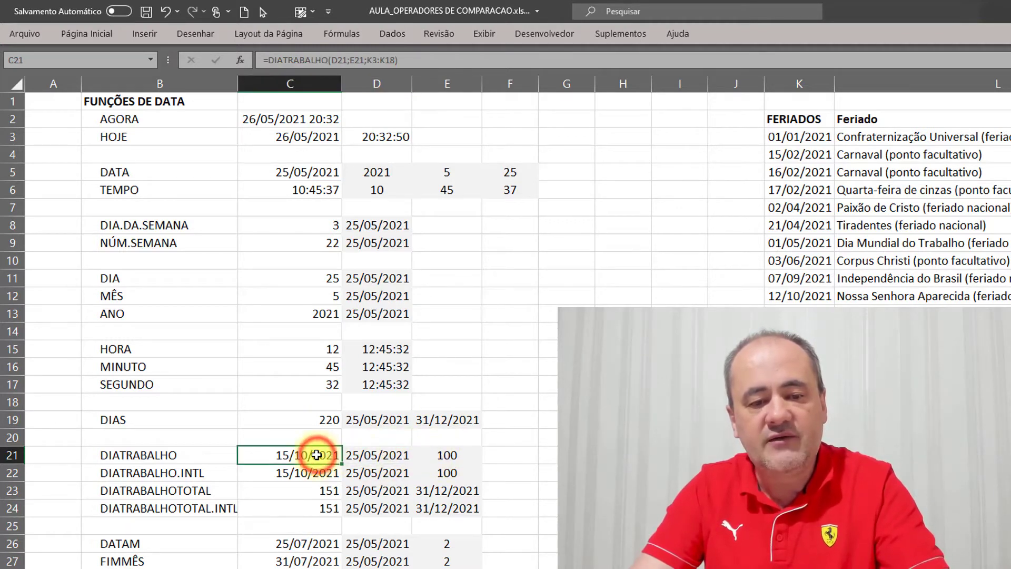
pyautogui.press('F2')
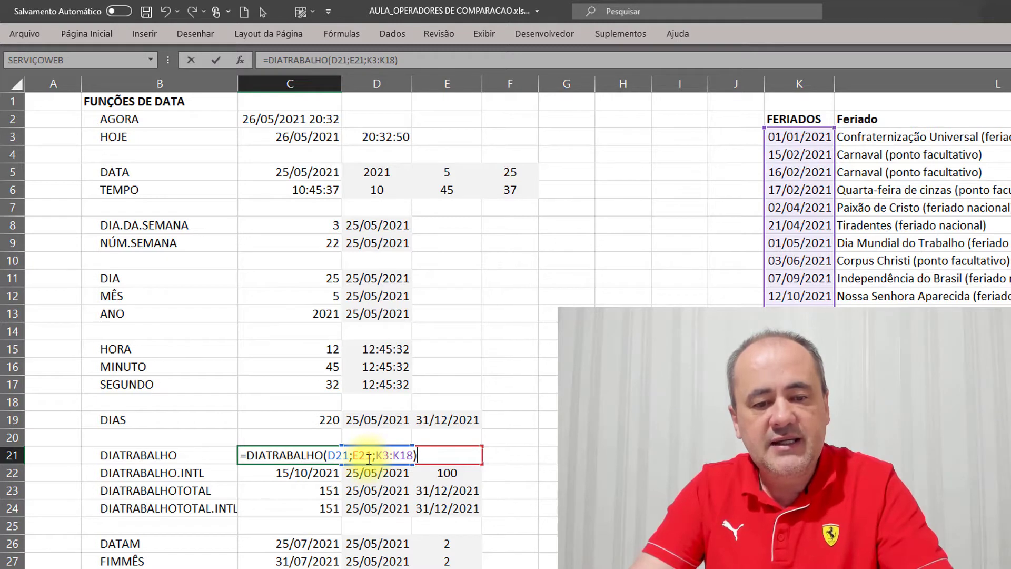
pyautogui.press('Escape')
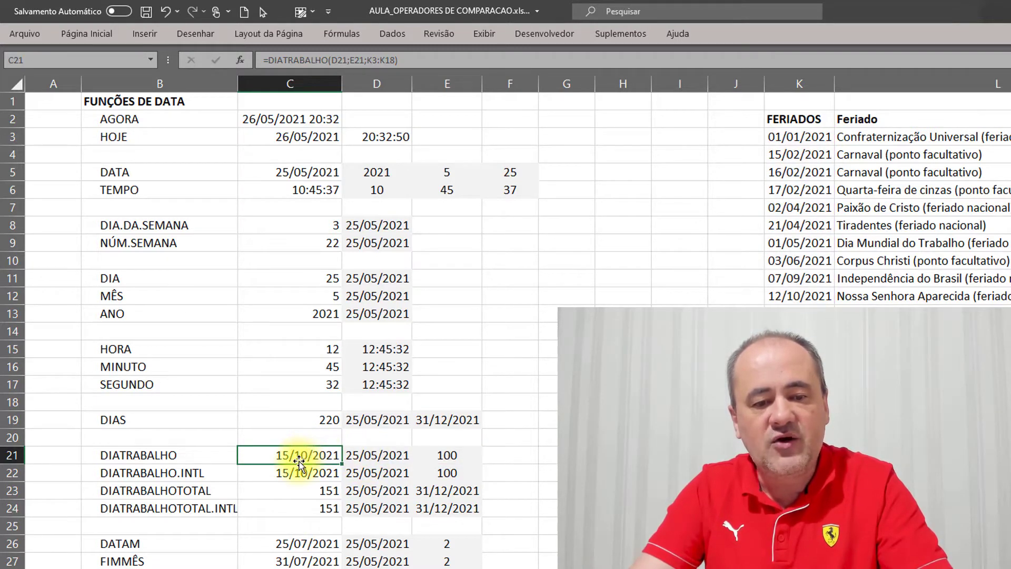
# Inspect the optional holidays argument, K3:K18, in the DIATRABALHO formula in C21
pyautogui.click(365, 454)
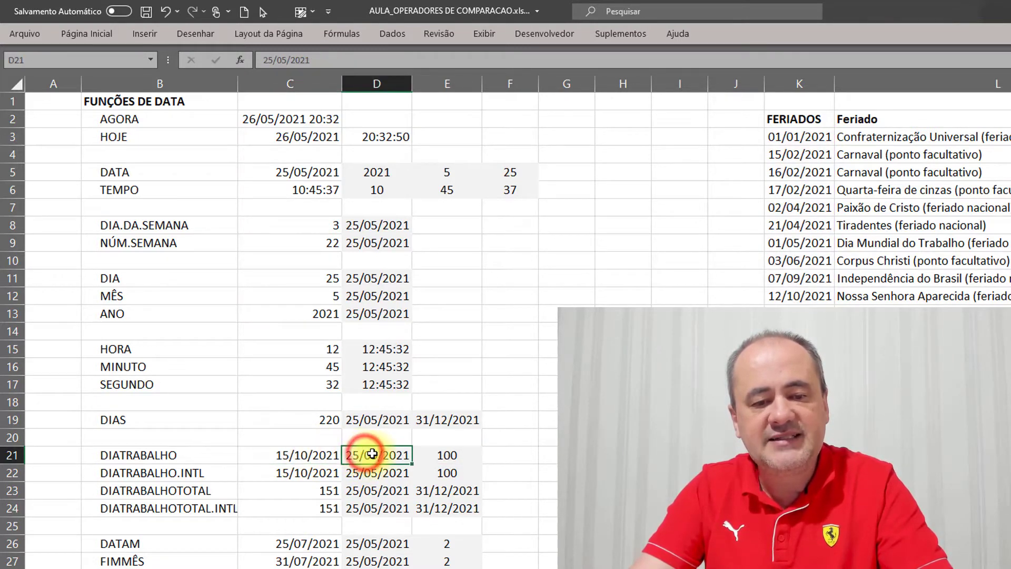
pyautogui.click(313, 453)
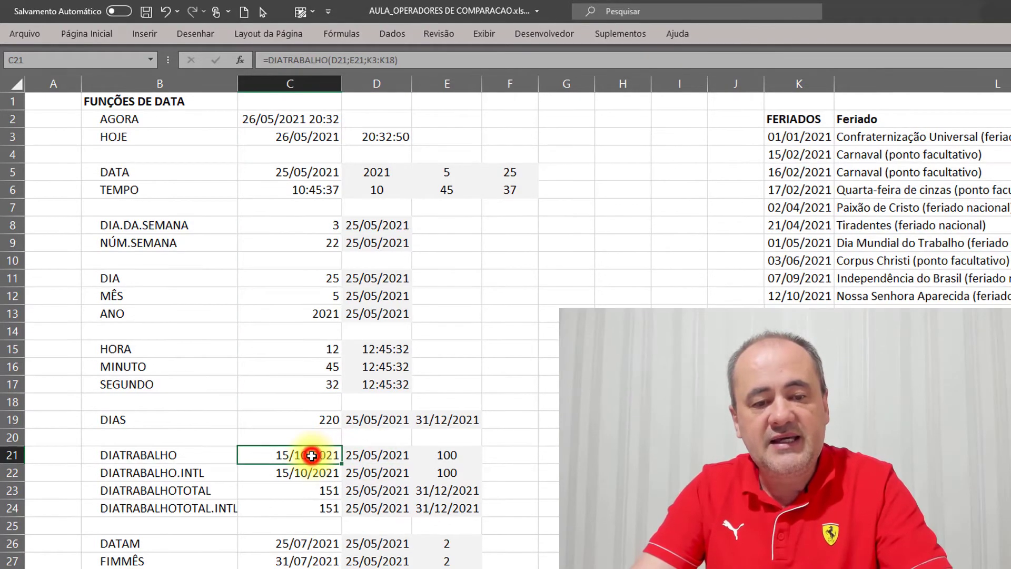
pyautogui.doubleClick(314, 453)
pyautogui.moveTo(369, 452); pyautogui.dragTo(412, 456)
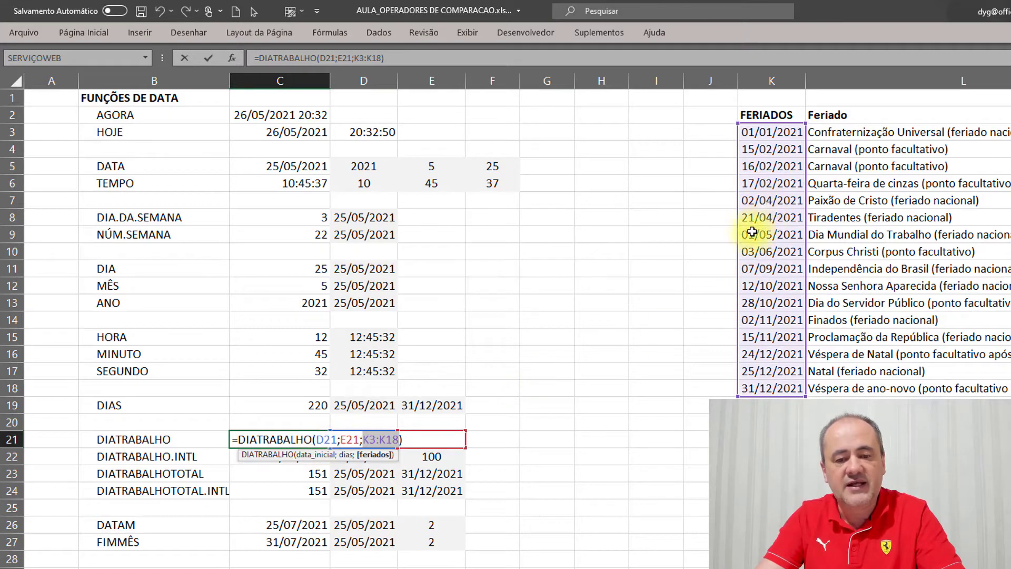
pyautogui.hotkey('ctrl', 'Return')
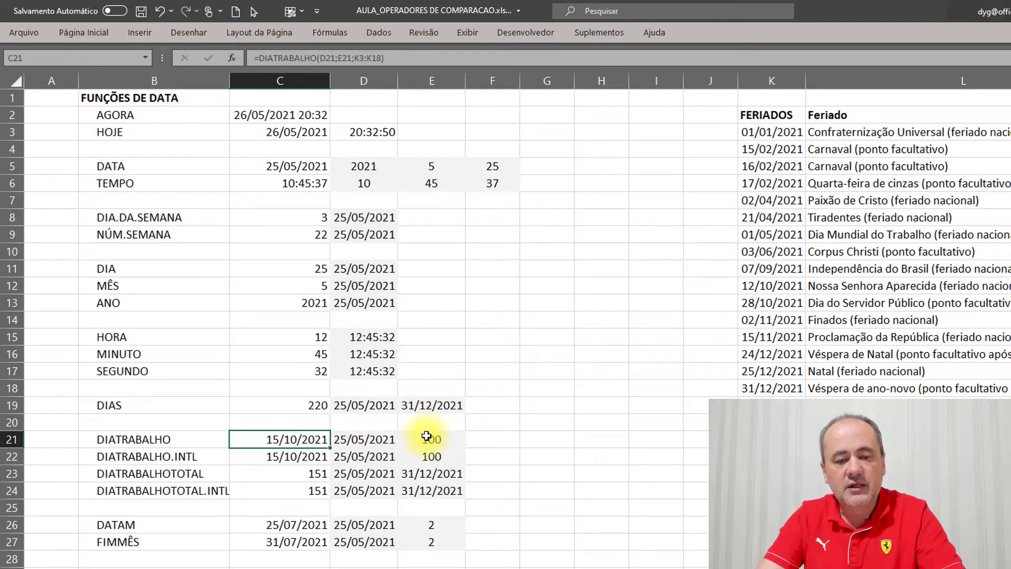
# Clear the holiday dates in K3:K18 to test their effect on the workday formulas, and undo the deletion
pyautogui.moveTo(766, 131); pyautogui.dragTo(771, 388)
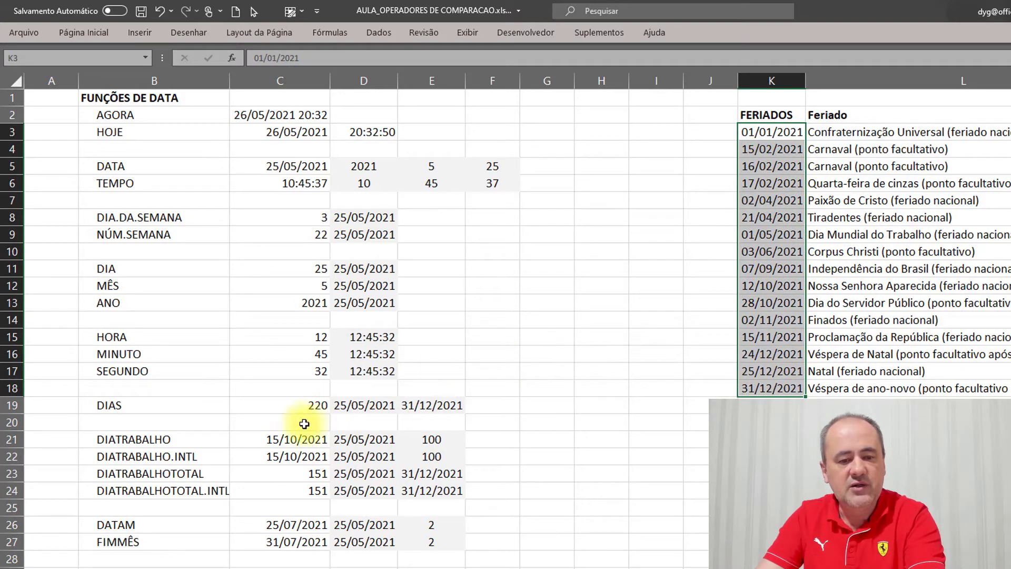
pyautogui.press('Delete')
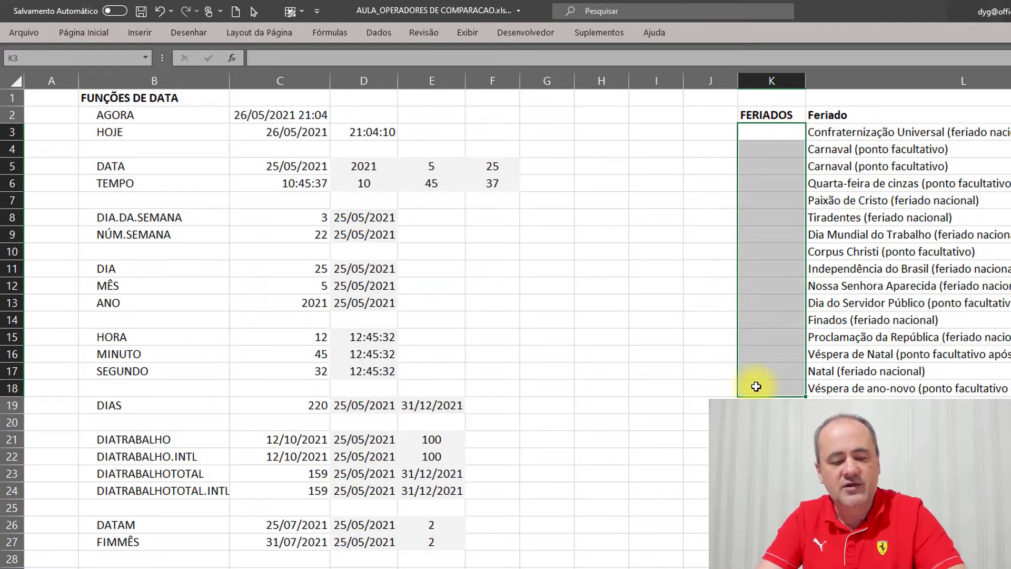
pyautogui.hotkey('ctrl', 'z')
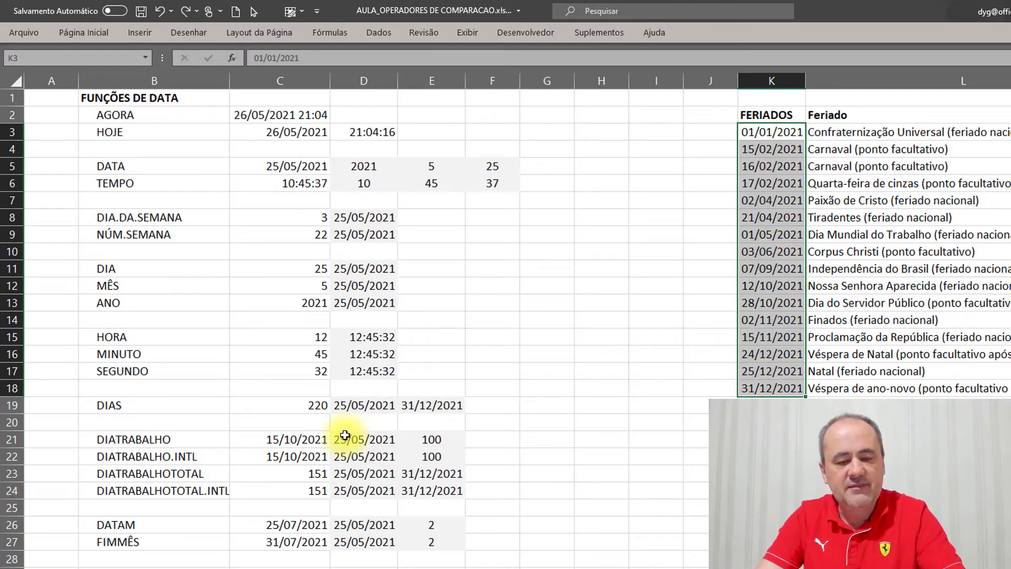
# Compare the DIATRABALHO start date in D21 with the holiday dates in K10:K12
pyautogui.click(356, 439)
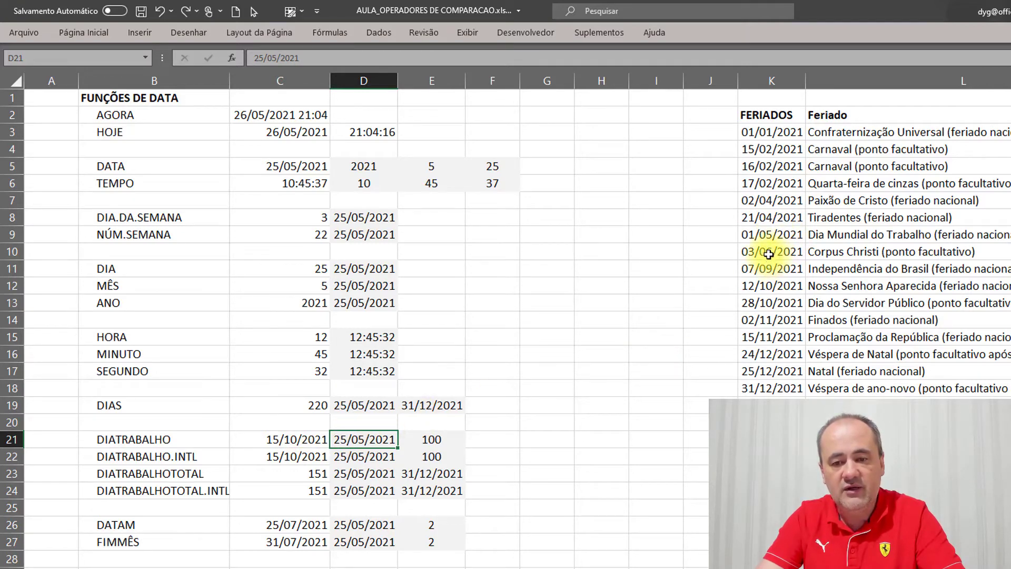
pyautogui.moveTo(770, 254); pyautogui.dragTo(772, 284)
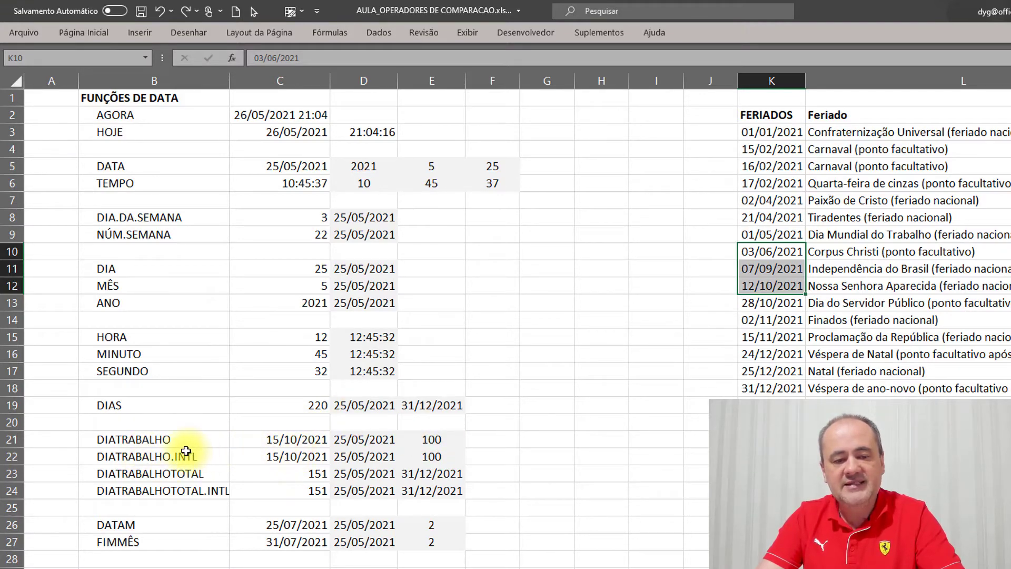
# Examine the DIATRABALHO.INTL formula in C22 and the options for its weekend argument
pyautogui.click(297, 457)
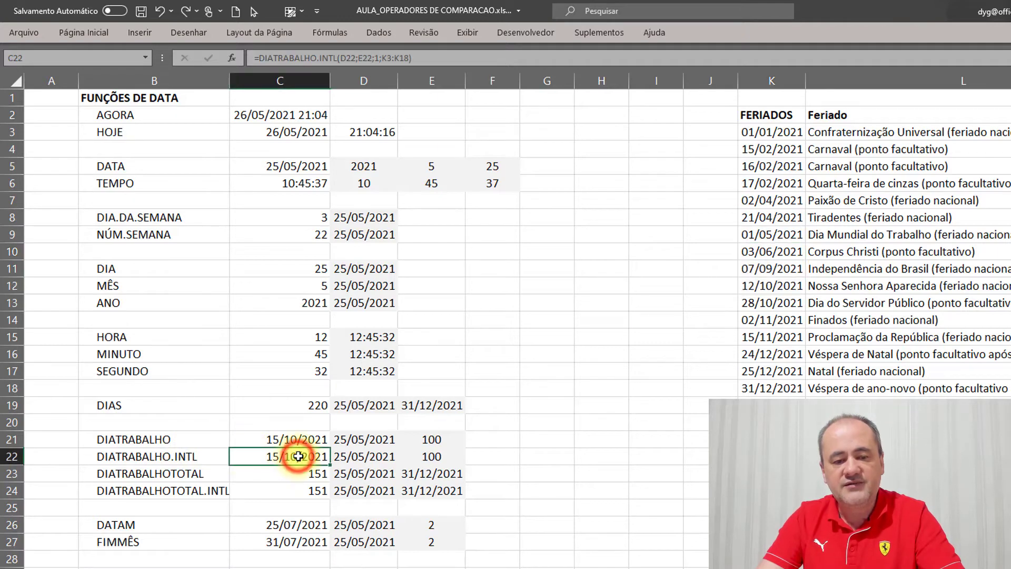
pyautogui.press('F2')
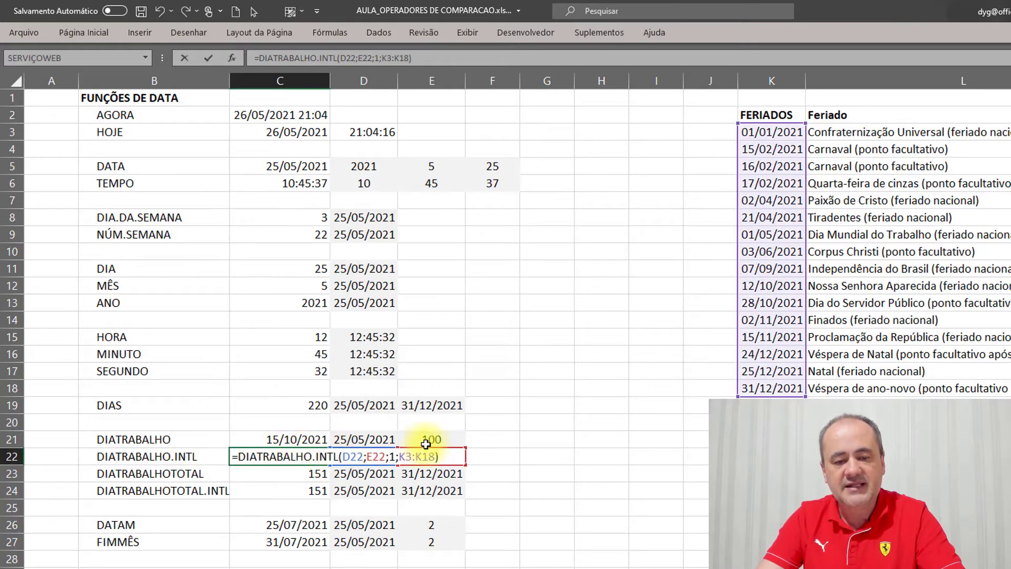
pyautogui.click(385, 458)
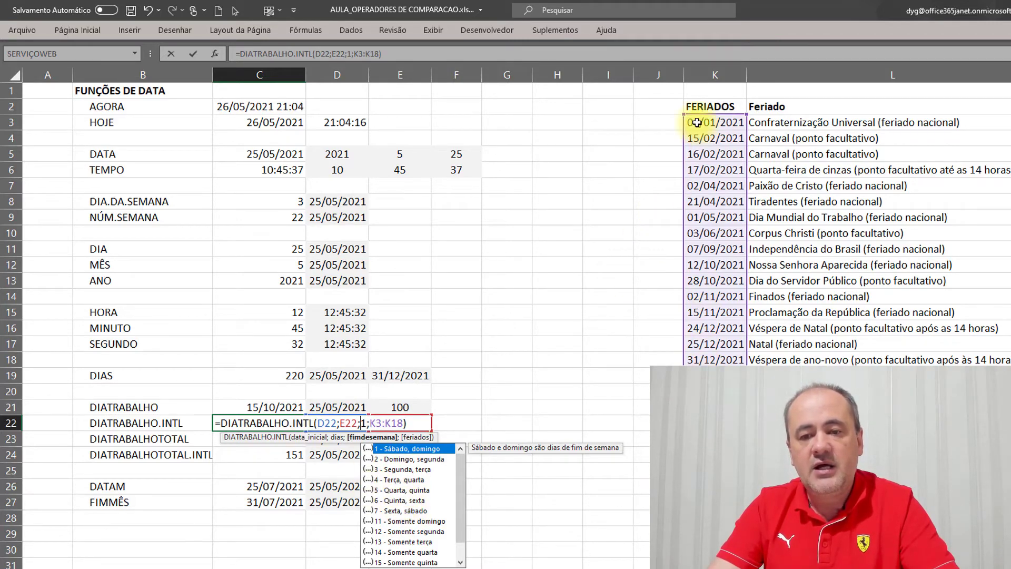
pyautogui.press('Escape')
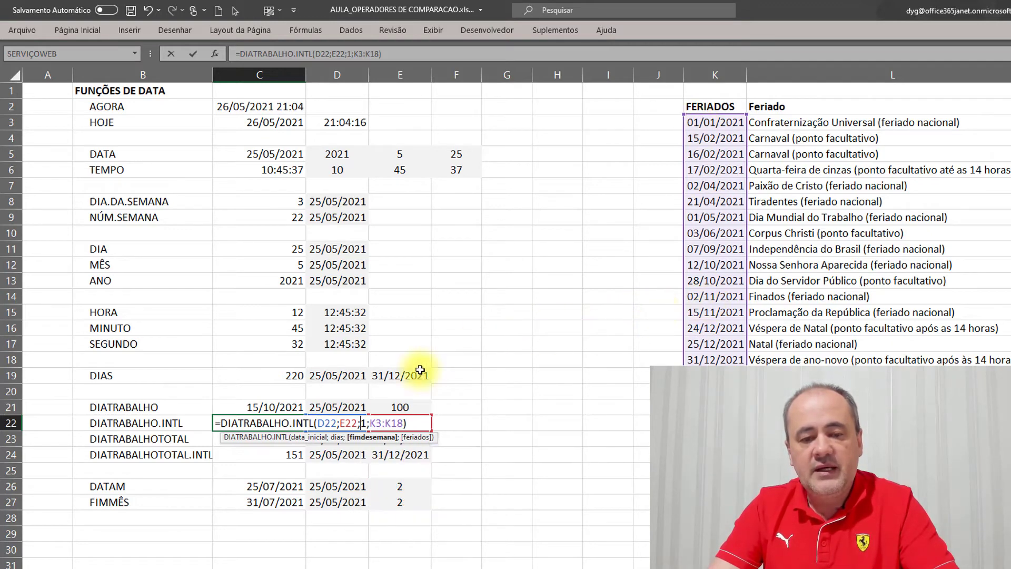
pyautogui.press('Return')
# Compare the dates and formula of DIATRABALHOTOTAL in row 23 with the inputs and formula of DIATRABALHO in row 21
pyautogui.click(270, 438)
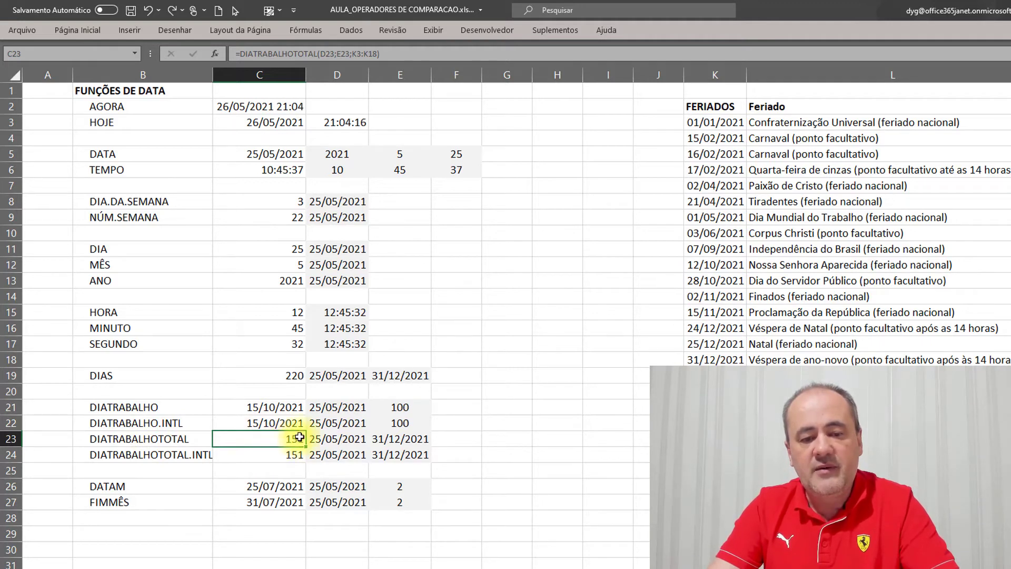
pyautogui.click(324, 439)
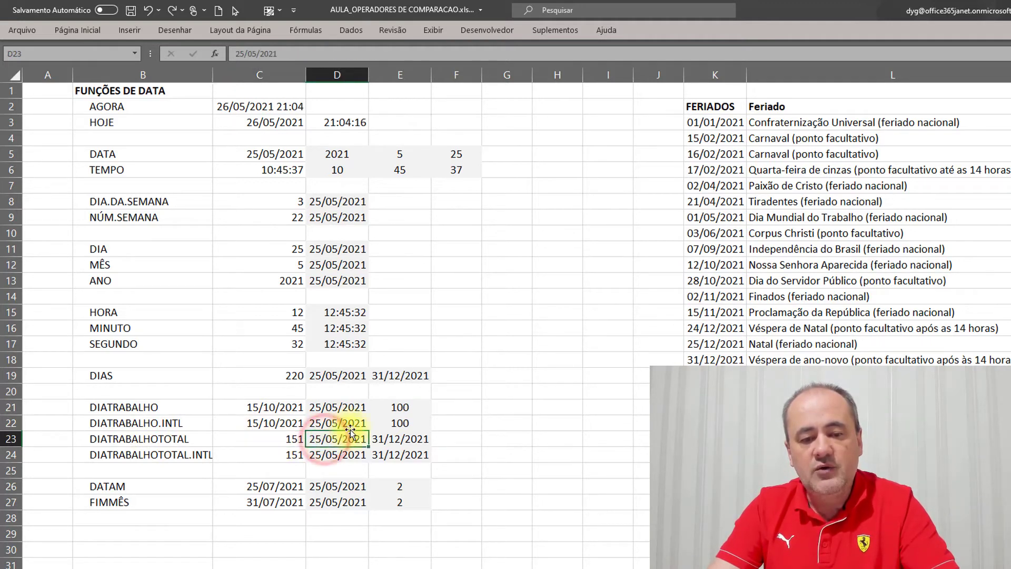
pyautogui.click(404, 440)
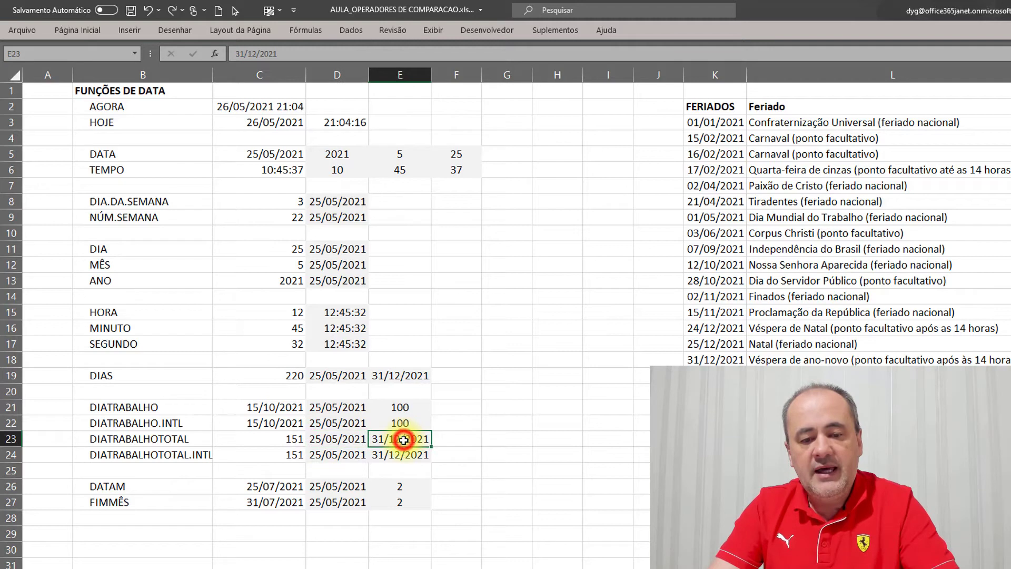
pyautogui.click(276, 440)
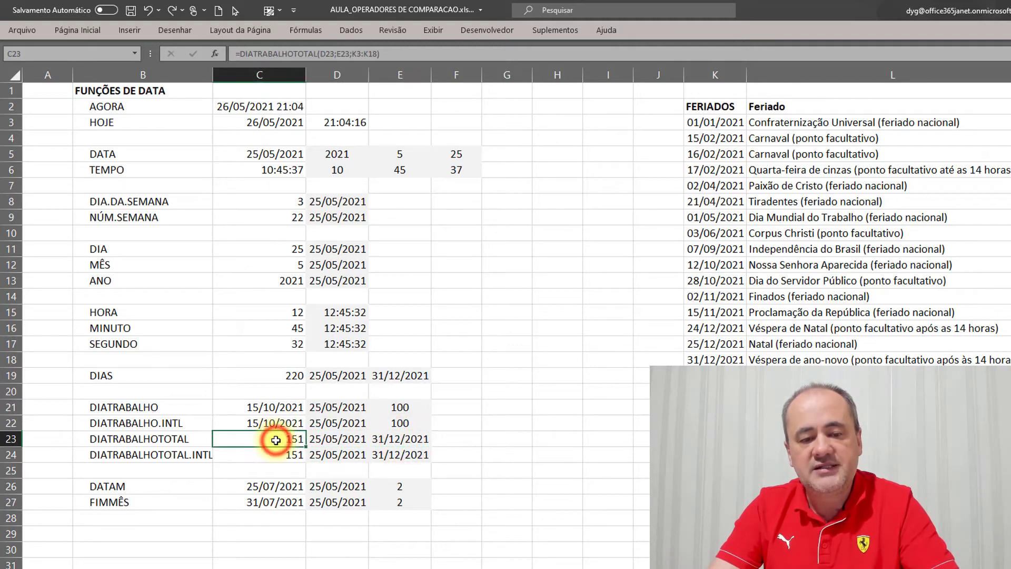
pyautogui.click(321, 407)
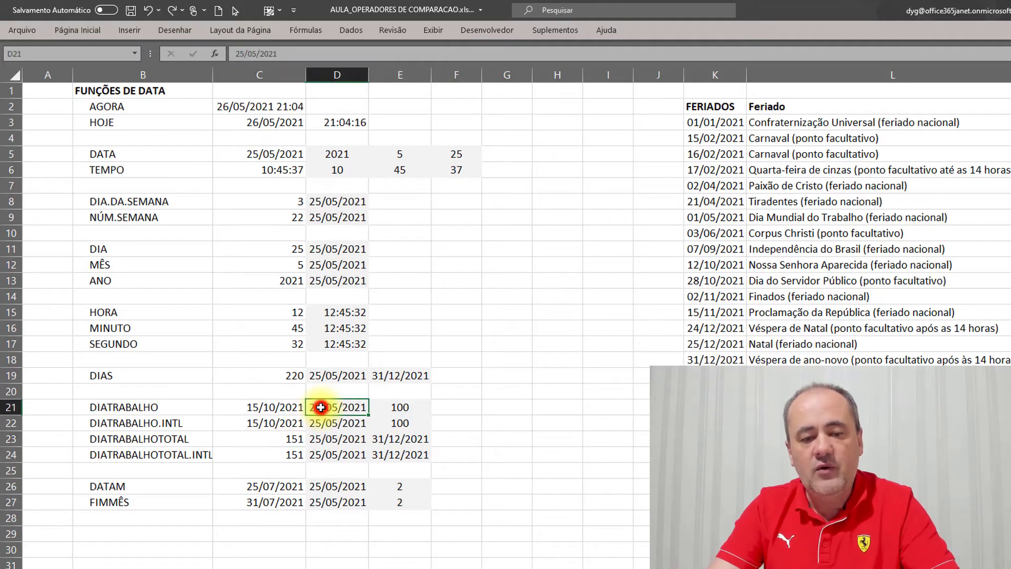
pyautogui.click(376, 407)
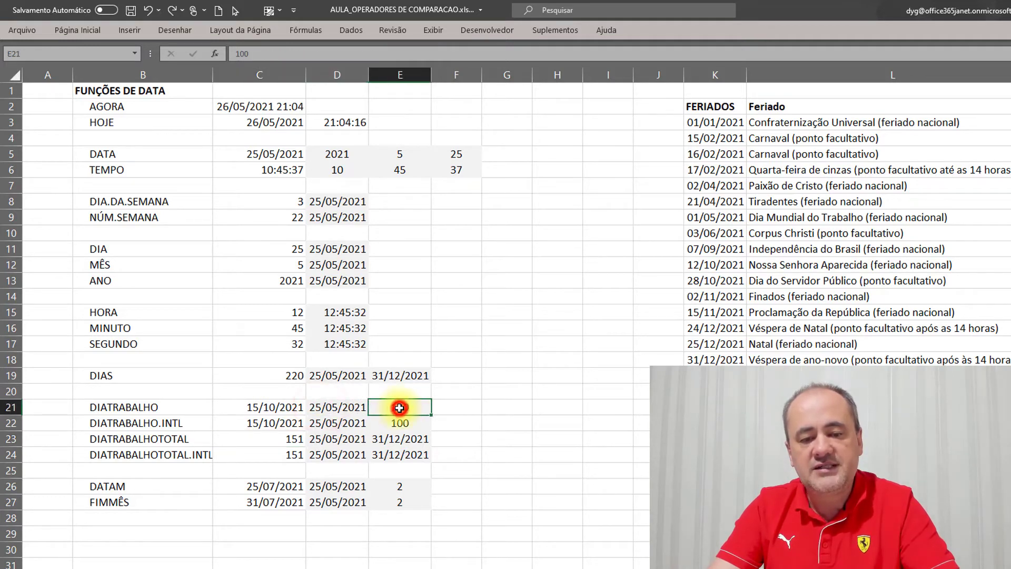
pyautogui.click(271, 409)
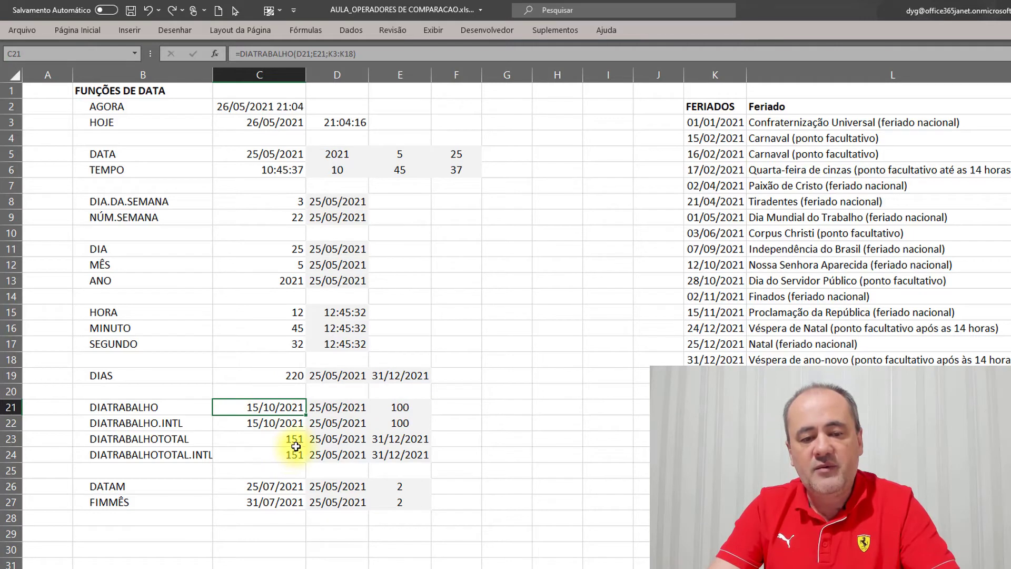
# Examine the start and end dates of DIATRABALHOTOTAL in row 23 and the holidays argument of its formula in C23
pyautogui.click(399, 439)
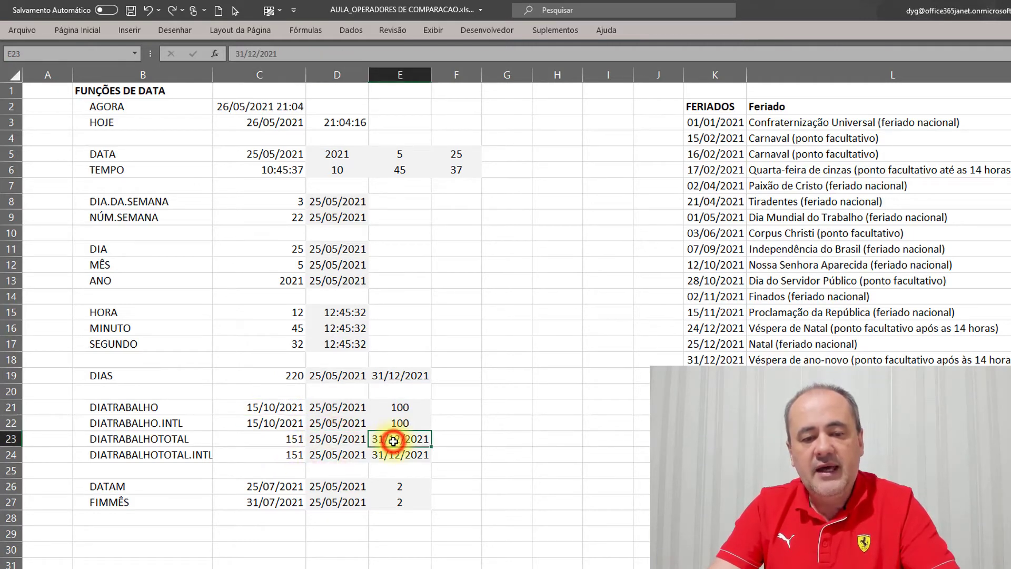
pyautogui.click(279, 438)
pyautogui.click(324, 439)
pyautogui.click(400, 439)
pyautogui.click(337, 438)
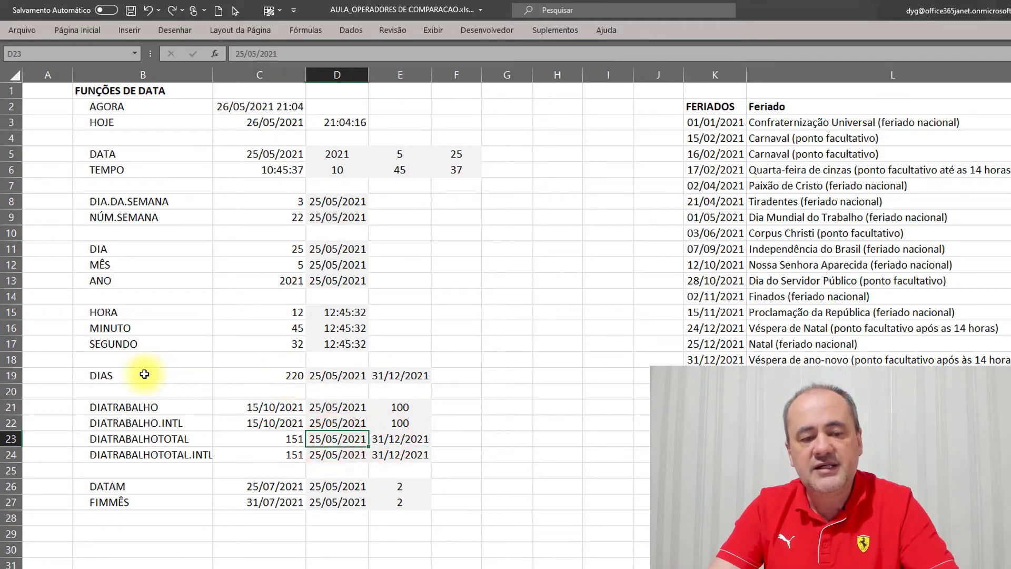
pyautogui.click(285, 438)
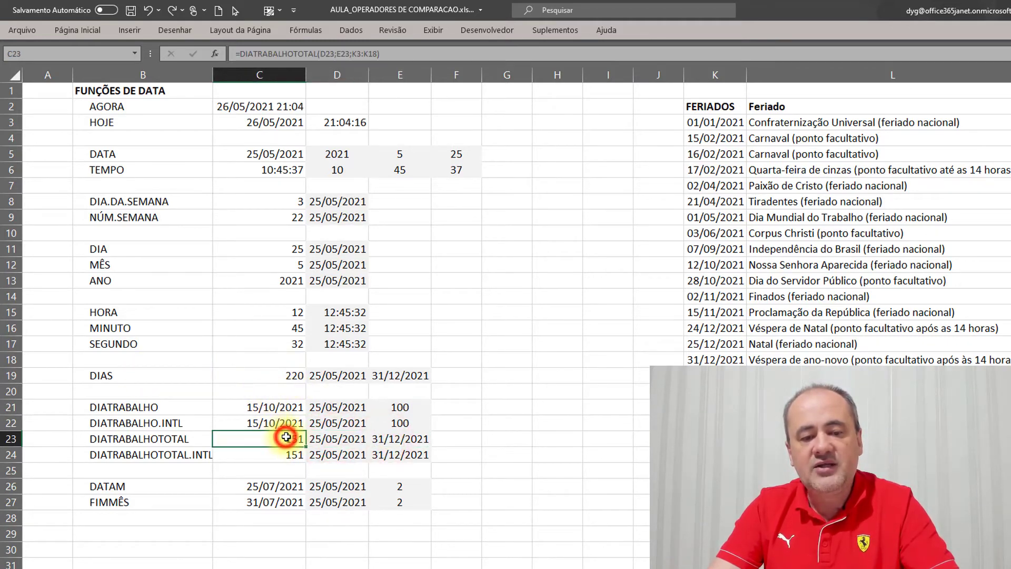
pyautogui.doubleClick(284, 438)
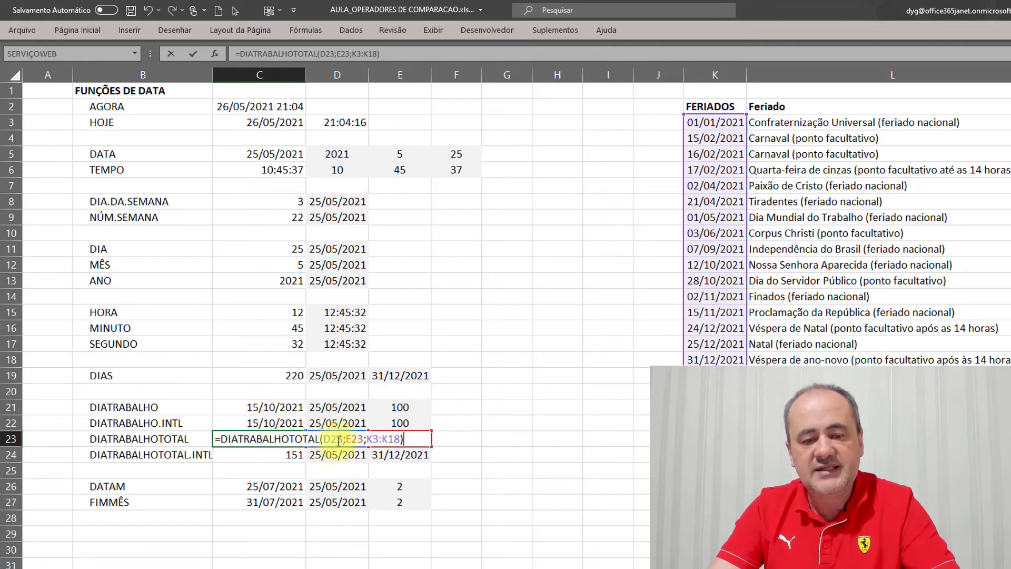
pyautogui.doubleClick(369, 439)
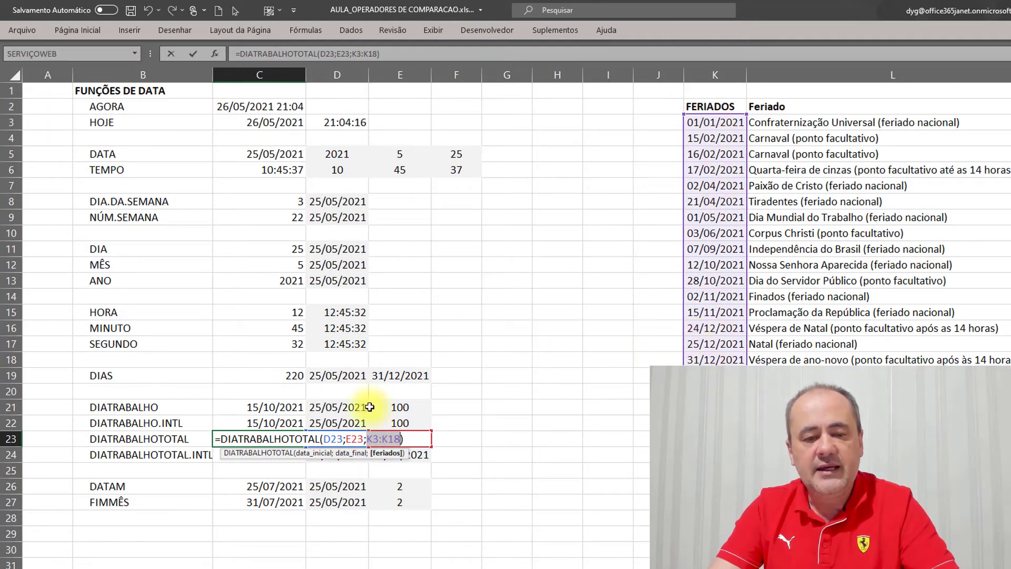
pyautogui.hotkey('ctrl', 'Return')
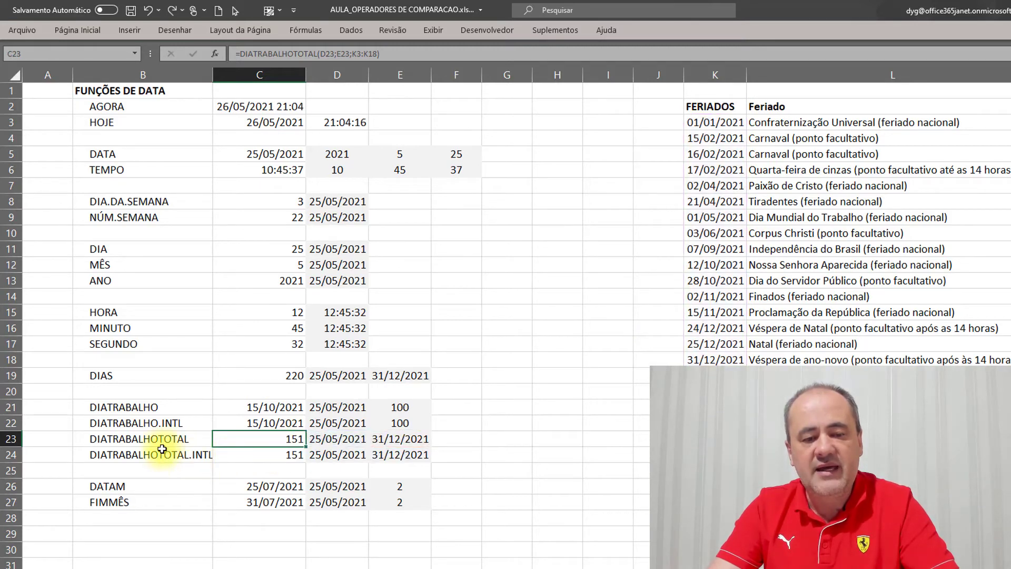
# Examine the DIATRABALHOTOTAL.INTL formula in C24 and its weekend options, and return to the DIATRABALHOTOTAL result in C23
pyautogui.click(278, 454)
pyautogui.doubleClick(279, 454)
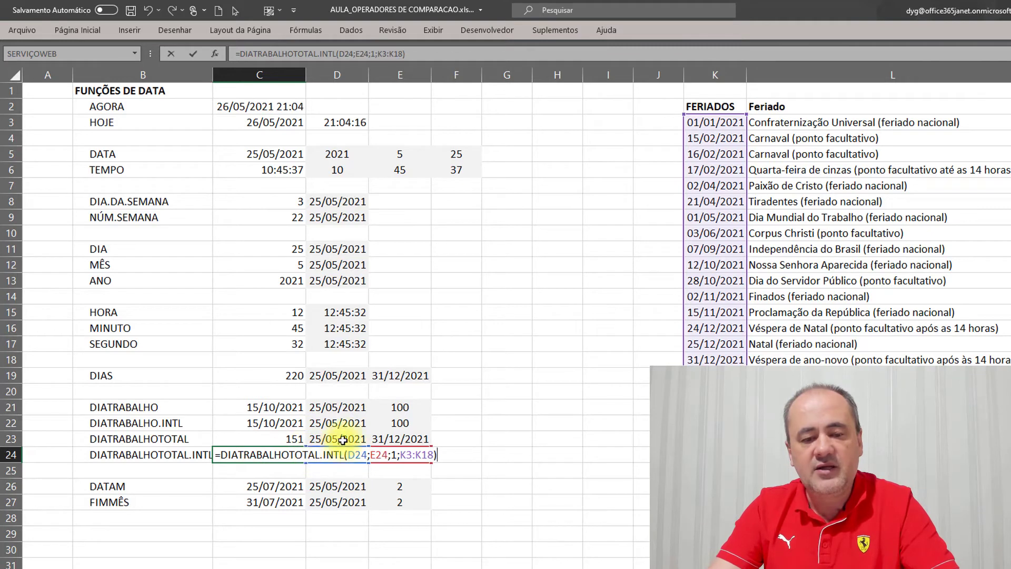
pyautogui.click(391, 456)
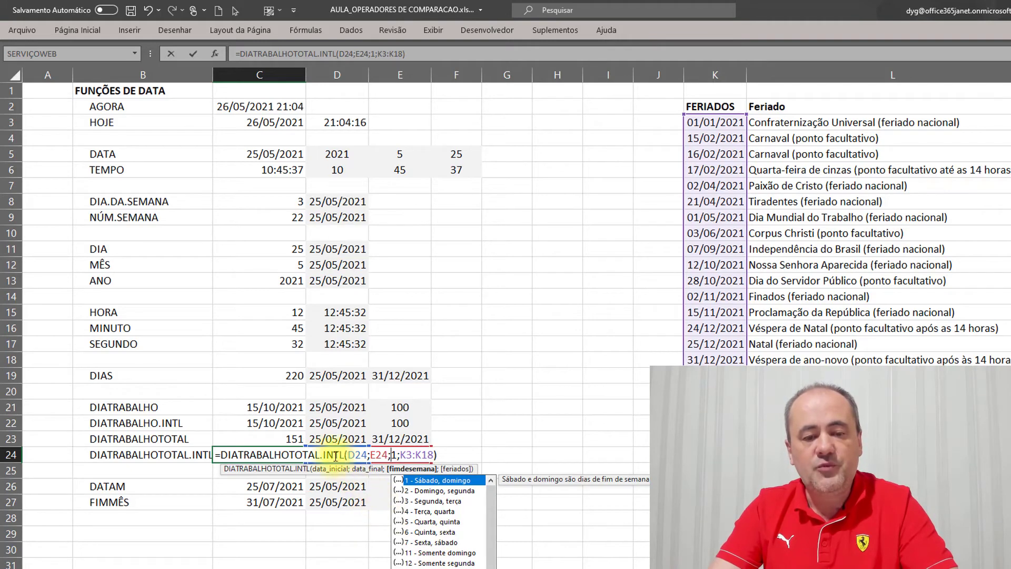
pyautogui.press('Return')
pyautogui.click(254, 439)
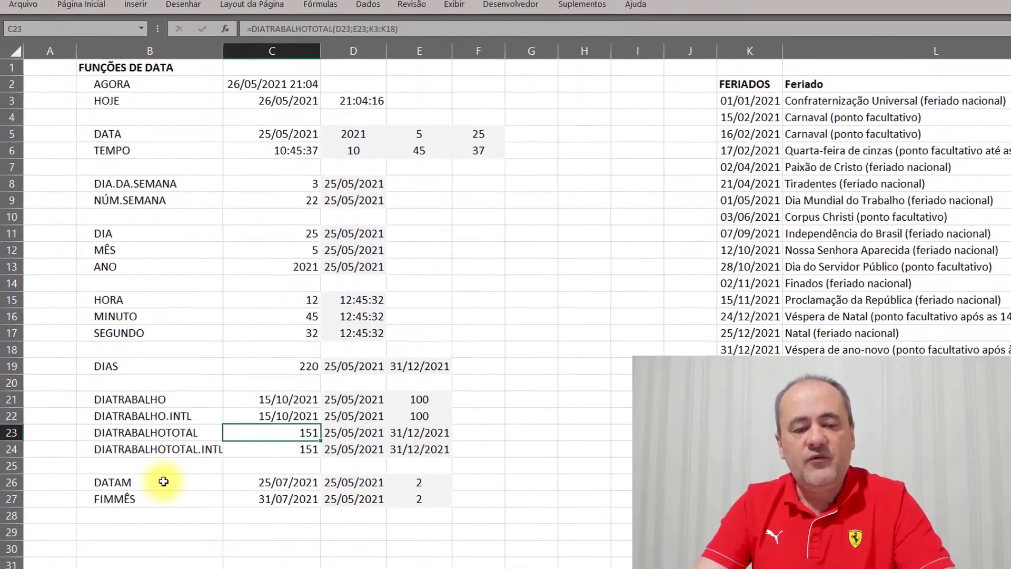
# Review the DATAM and FIMMÊS labels and DATAM's start date, month count and result in row 26
pyautogui.click(159, 484)
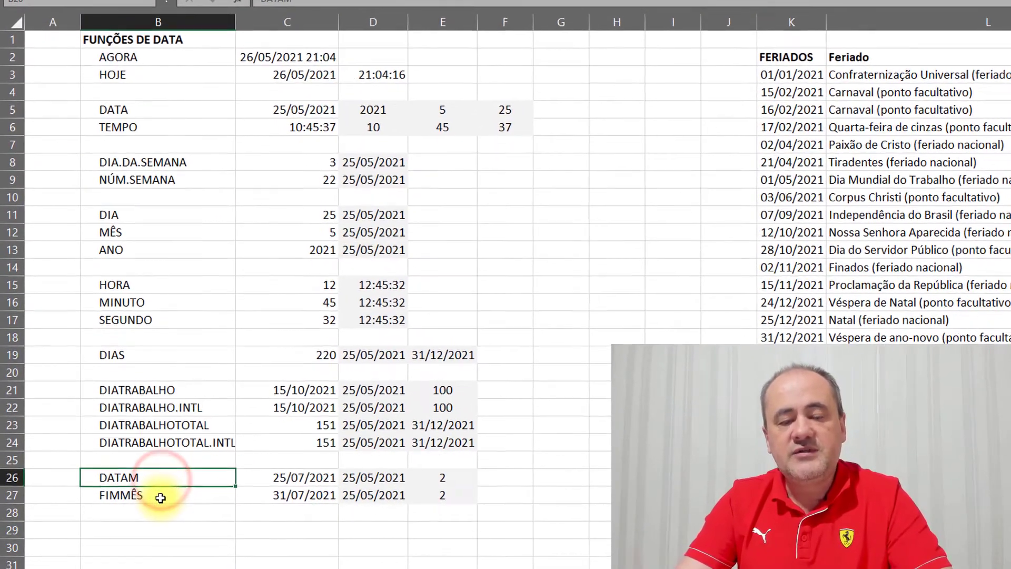
pyautogui.click(161, 495)
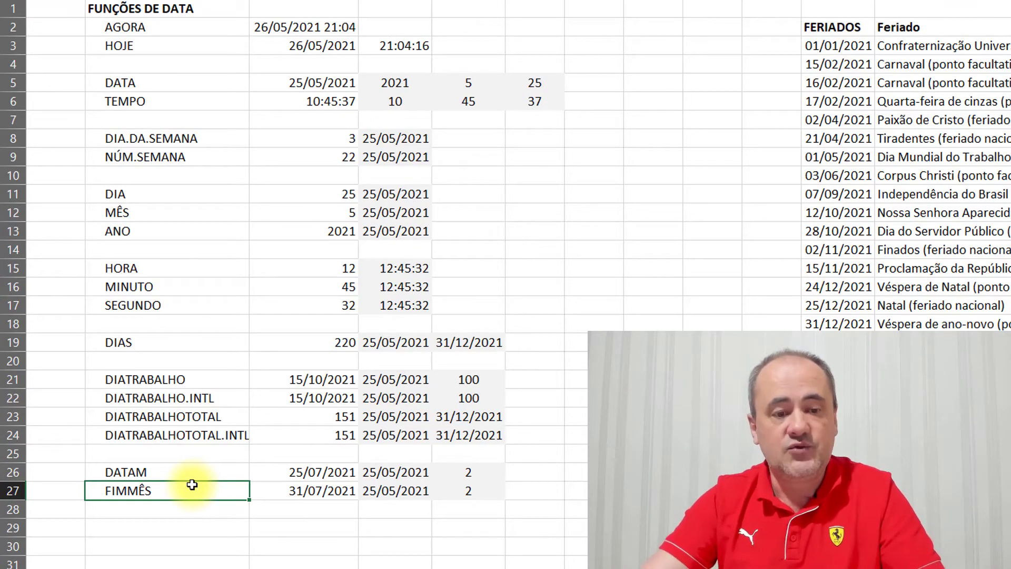
pyautogui.click(318, 473)
pyautogui.click(393, 472)
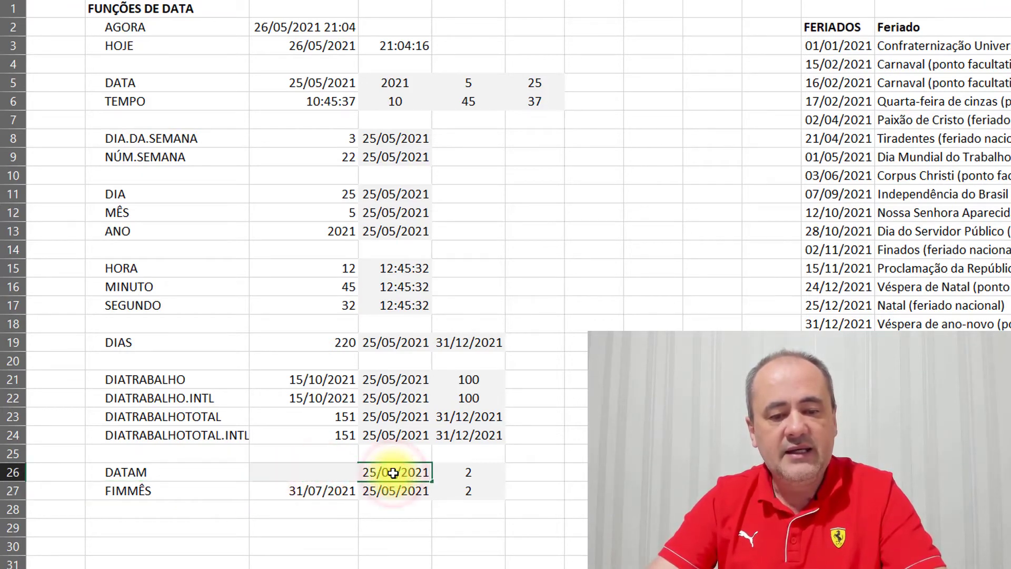
pyautogui.click(462, 472)
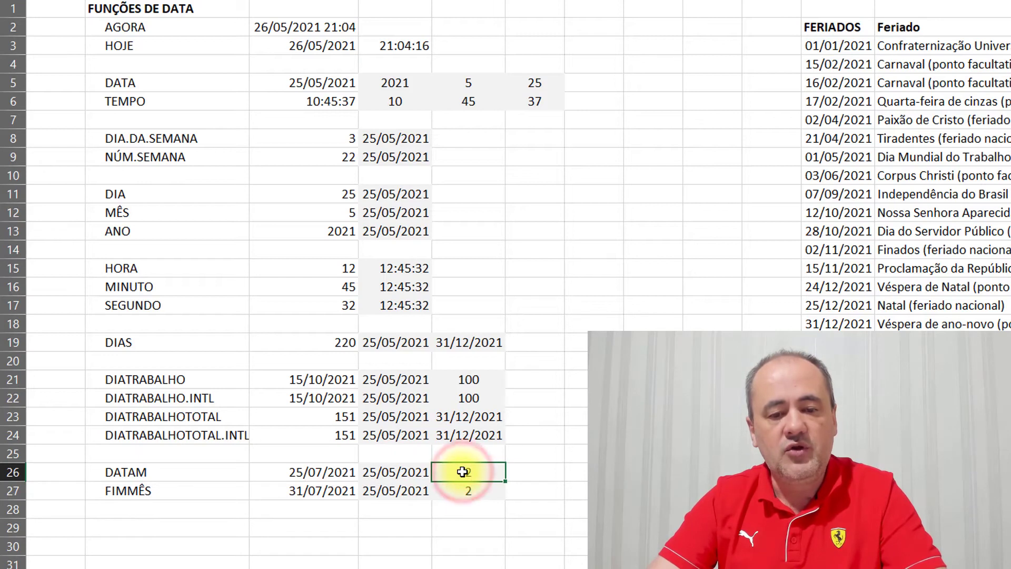
pyautogui.click(309, 471)
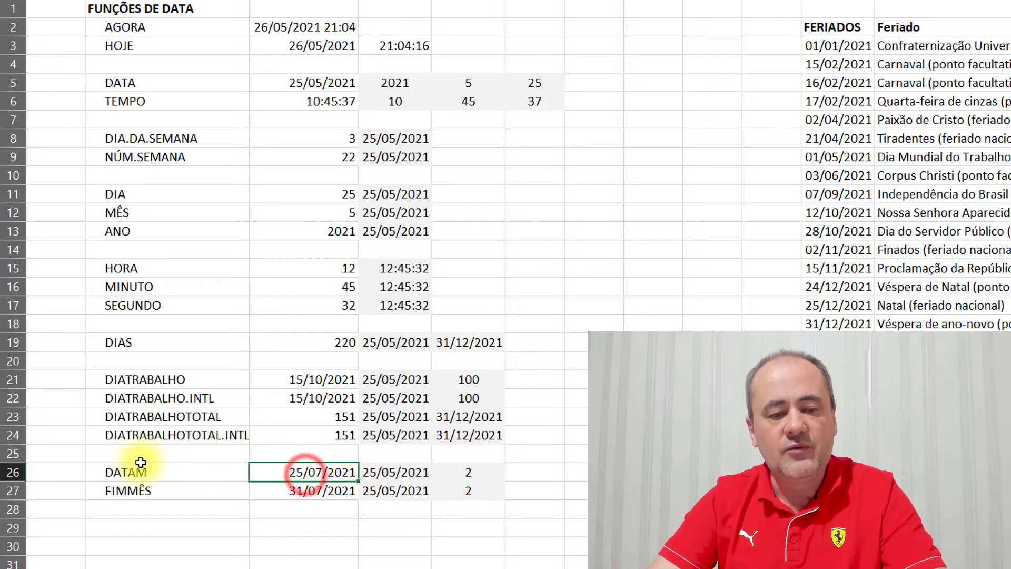
# Inspect the start date and months arguments of the DATAM formula in C26, leaving the formula as it is
pyautogui.doubleClick(303, 477)
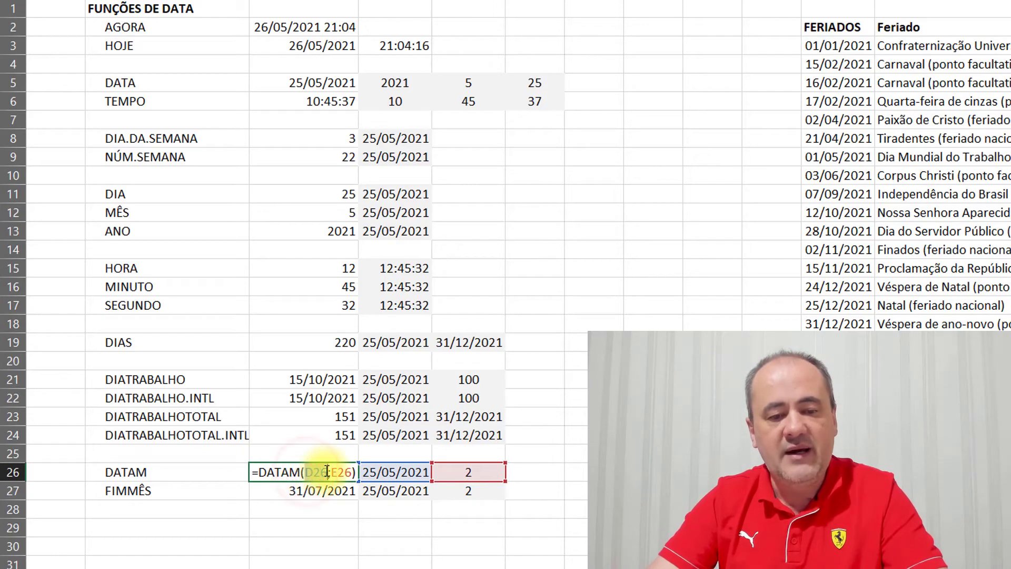
pyautogui.doubleClick(315, 472)
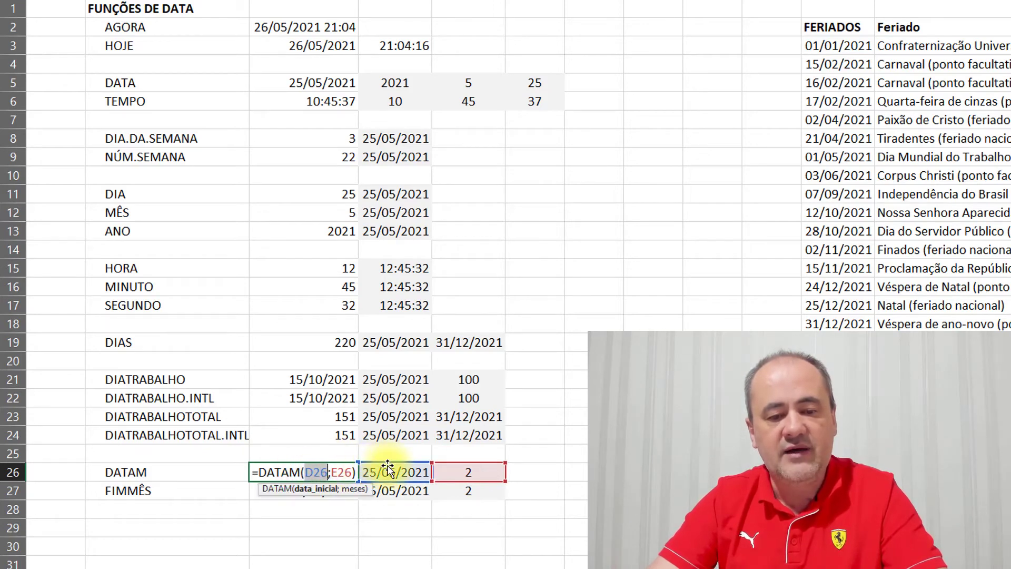
pyautogui.click(338, 471)
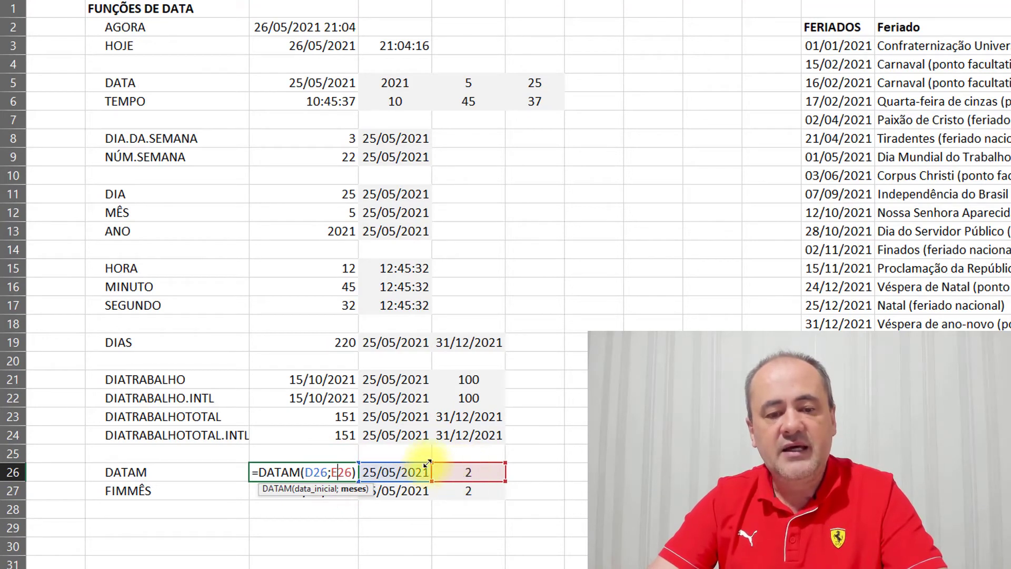
pyautogui.hotkey('ctrl', 'Return')
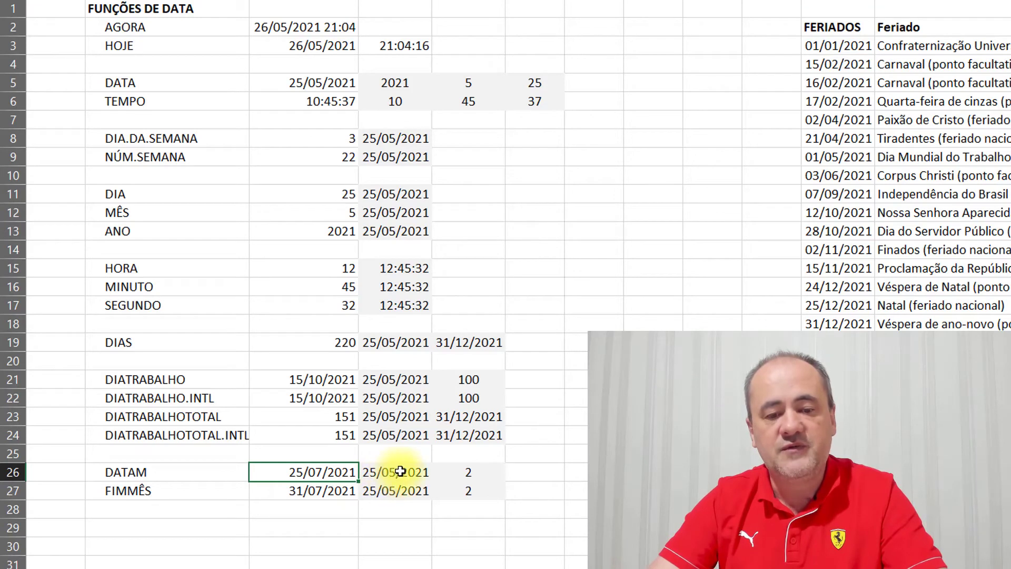
# Set DATAM's month count in E26 to 5 and compare the start date with the resulting date in C26
pyautogui.click(461, 472)
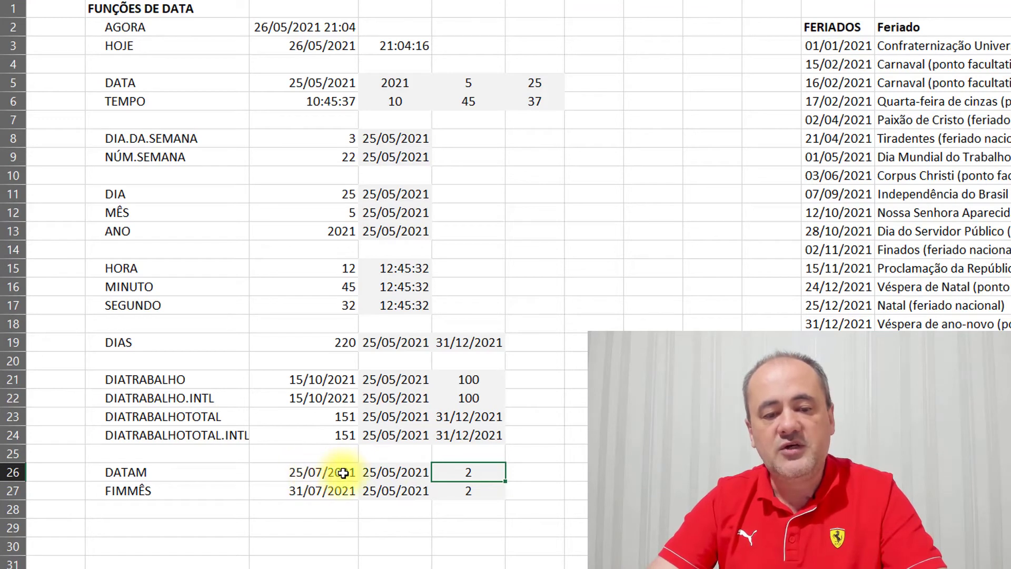
pyautogui.click(452, 470)
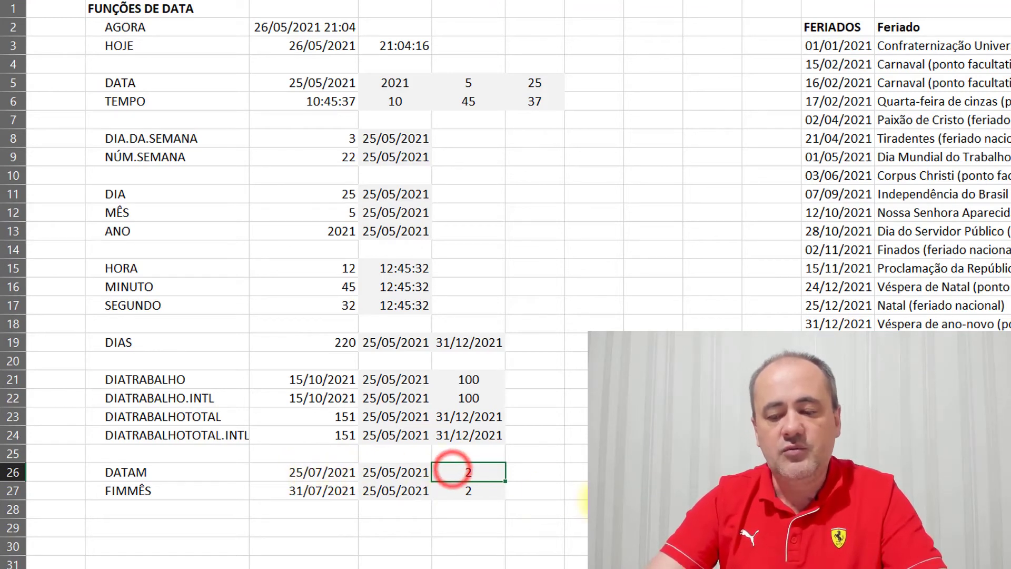
pyautogui.write('5')
pyautogui.press('Return')
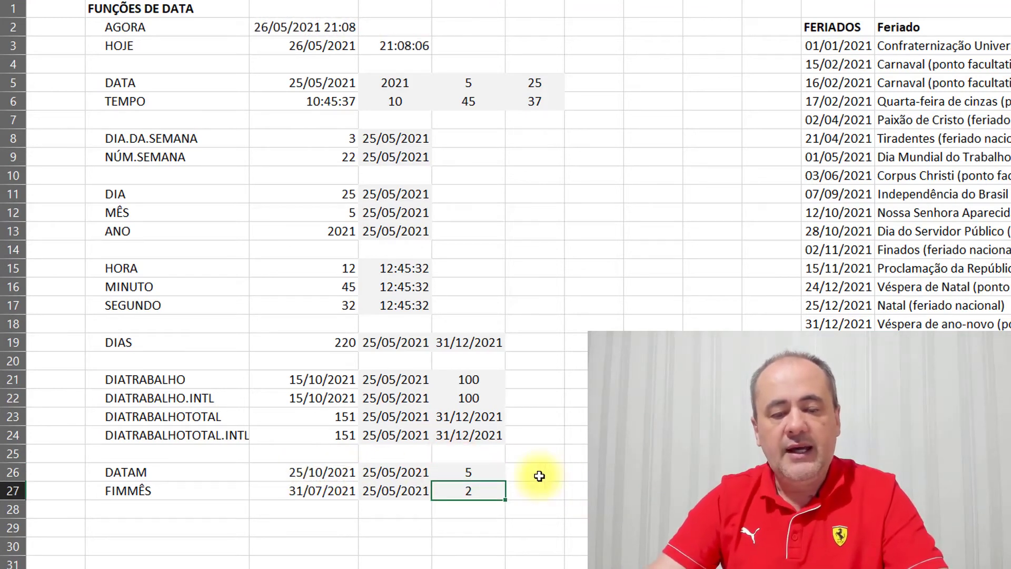
pyautogui.click(386, 475)
pyautogui.click(467, 474)
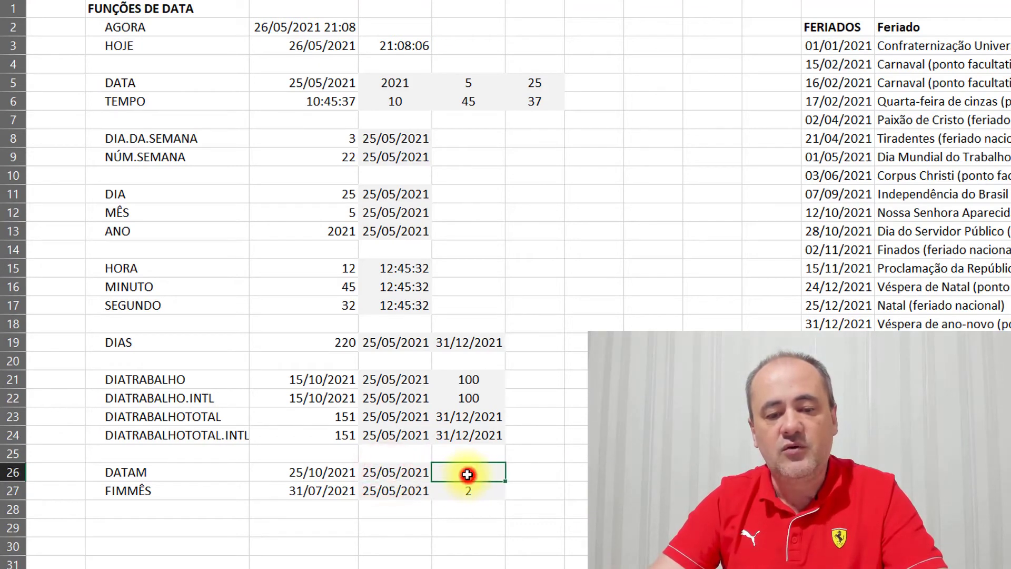
pyautogui.click(322, 475)
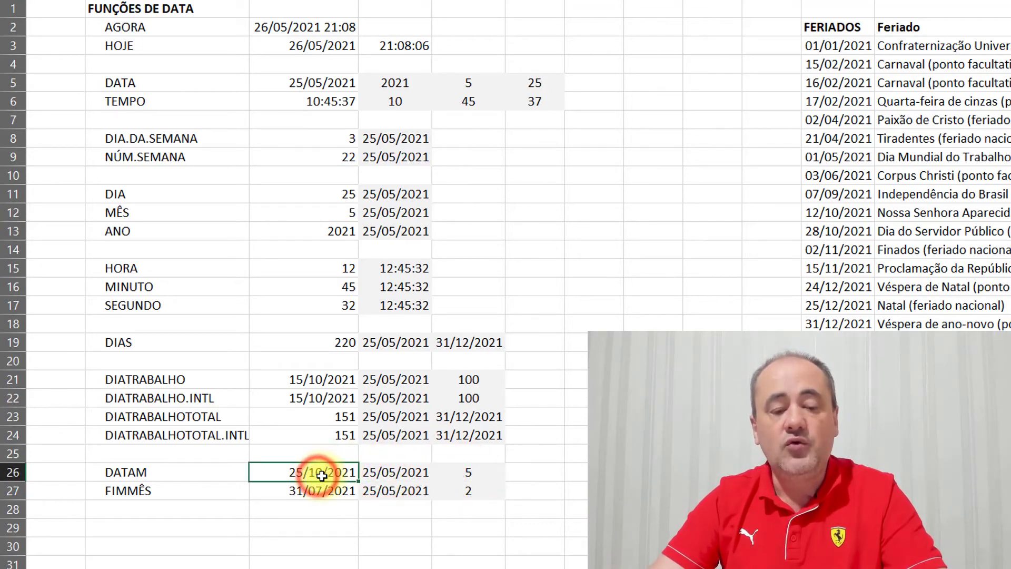
# Set DATAM's month count in E26 to 12 and compare the result with the start date in D26
pyautogui.click(470, 474)
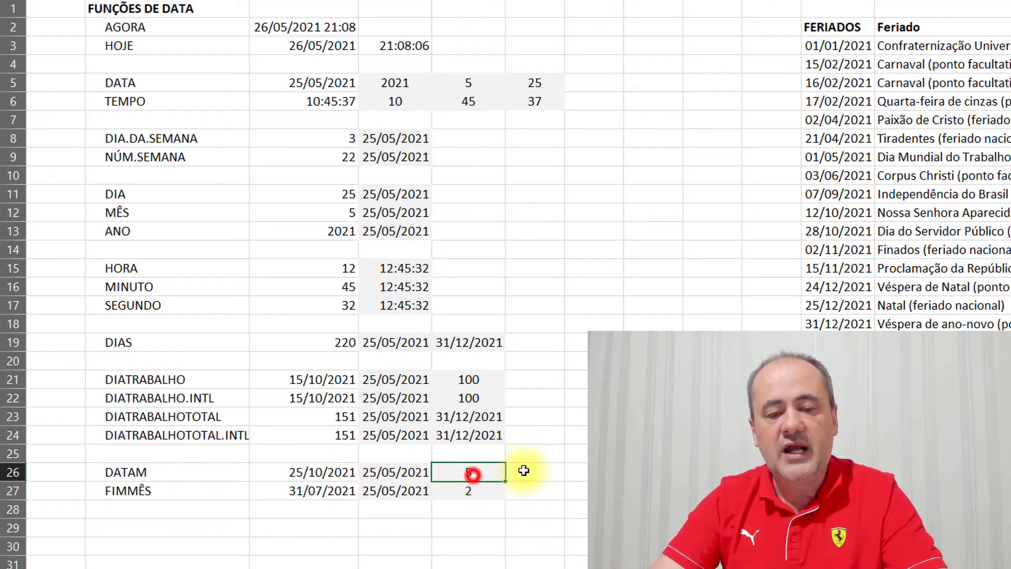
pyautogui.write('12')
pyautogui.press('Return')
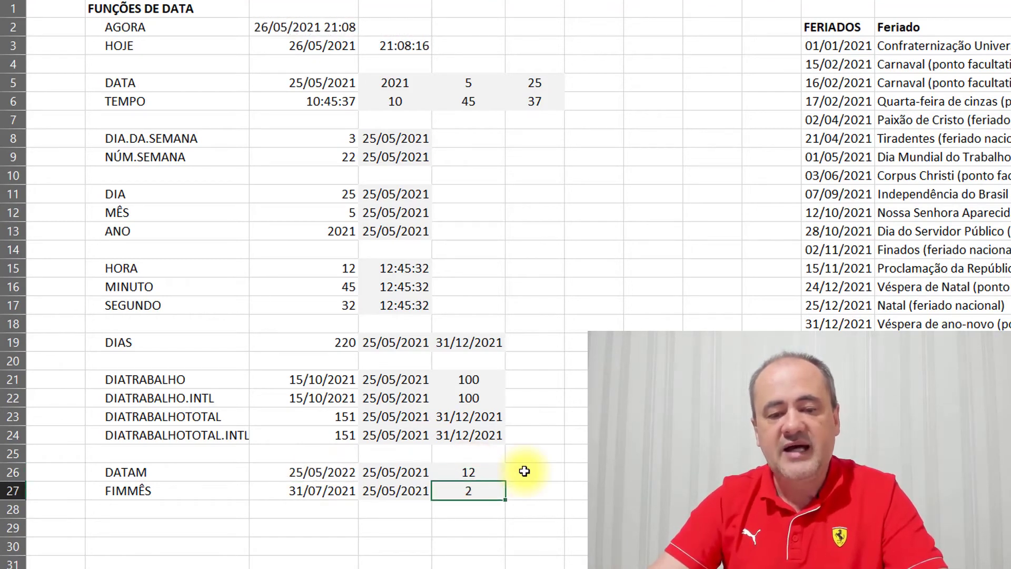
pyautogui.click(395, 472)
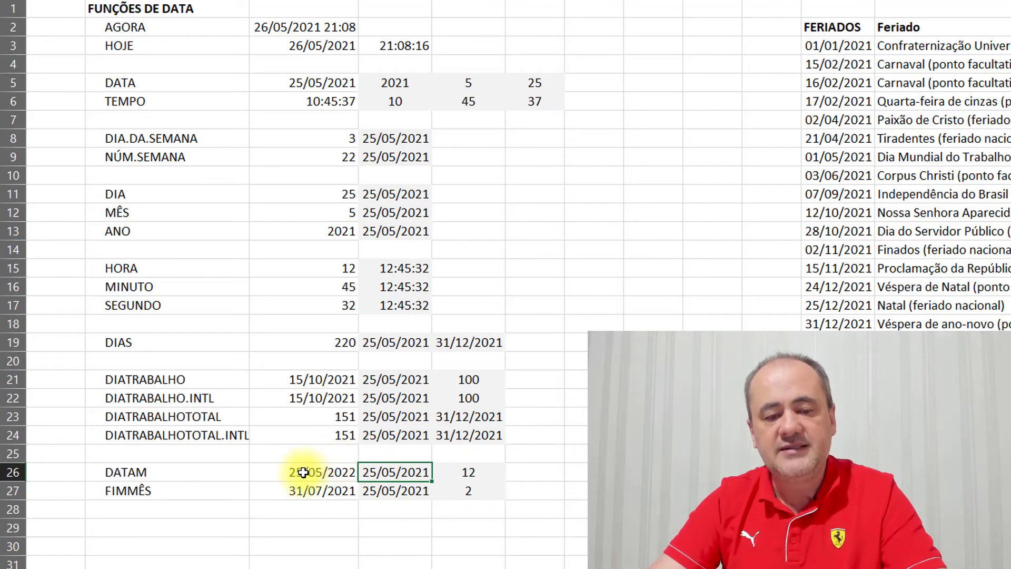
# Enter -6 as DATAM's month count in E26 to calculate a date before the start date in D26
pyautogui.click(452, 473)
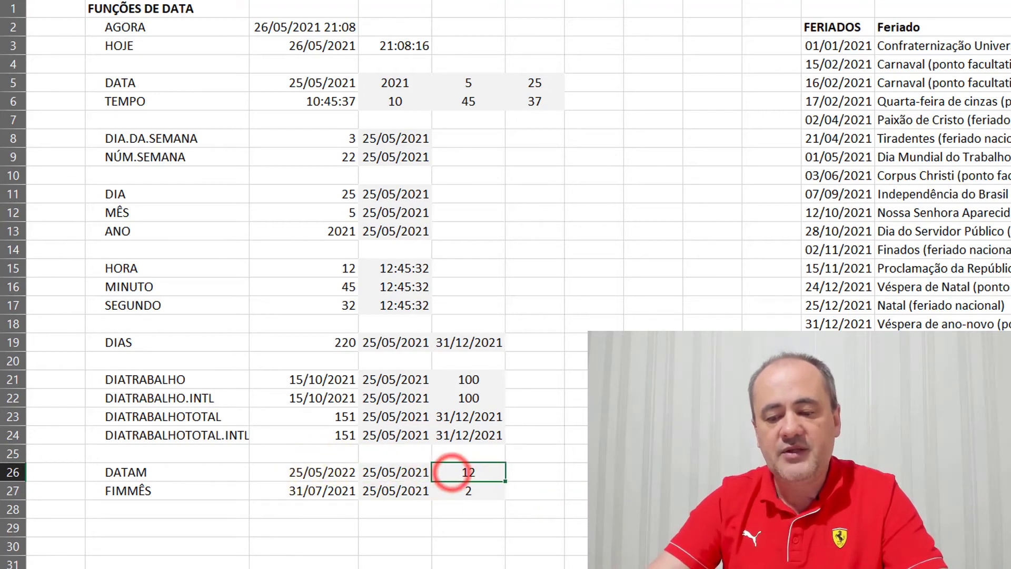
pyautogui.write('-6')
pyautogui.press('Return')
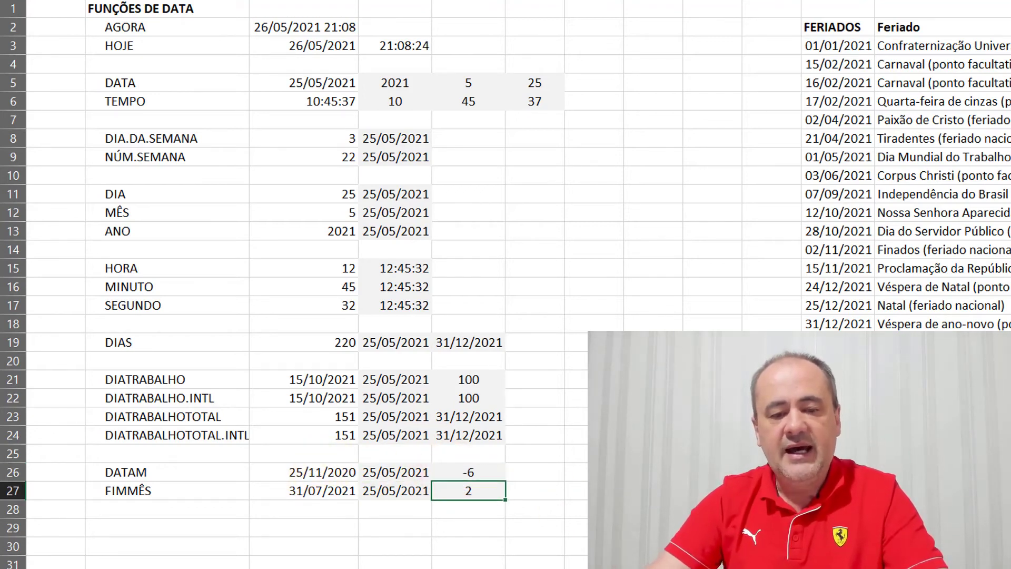
pyautogui.click(381, 473)
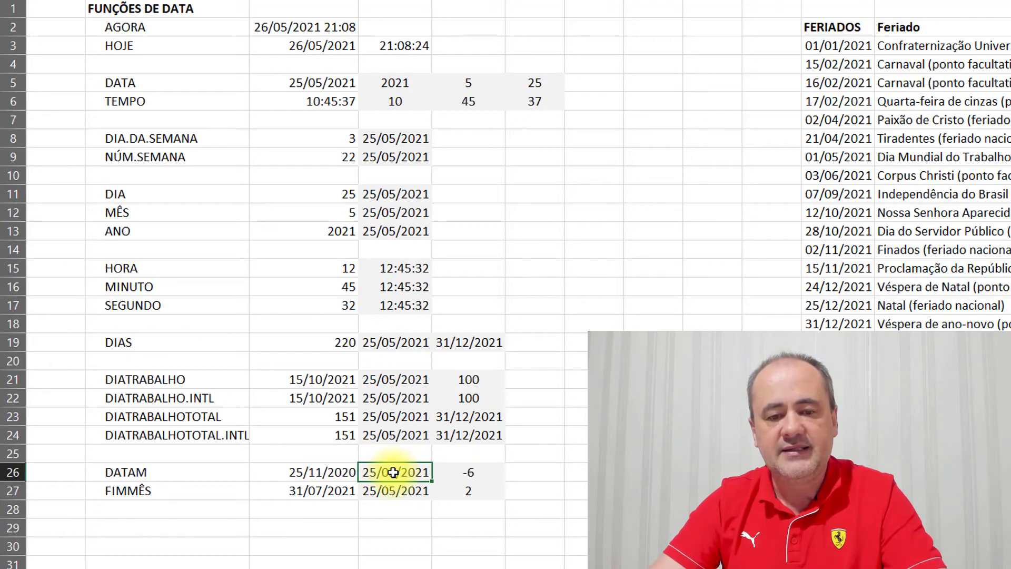
# Set DATAM's month count in E26 back to 2
pyautogui.click(468, 472)
pyautogui.write('2')
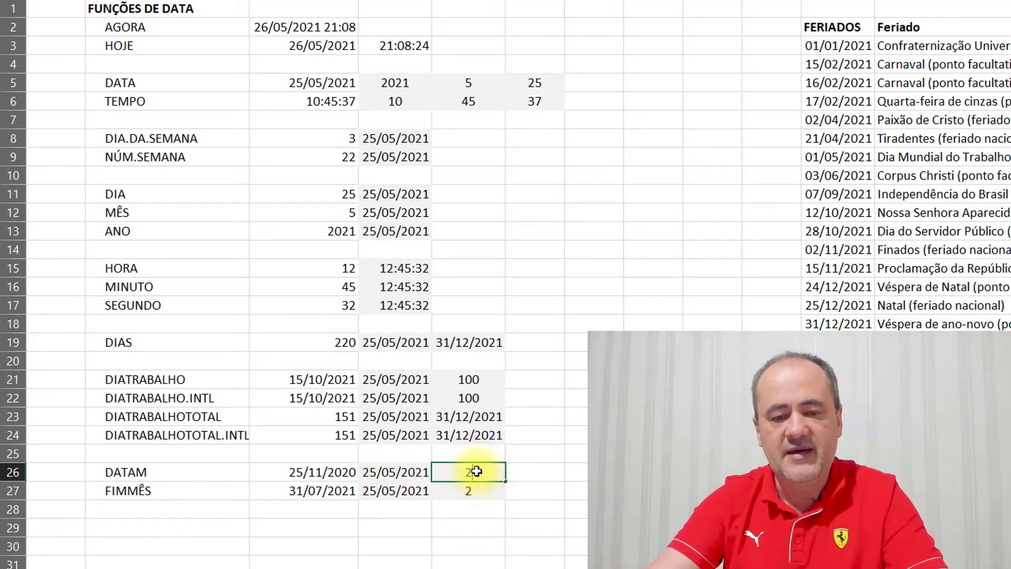
pyautogui.press('Return')
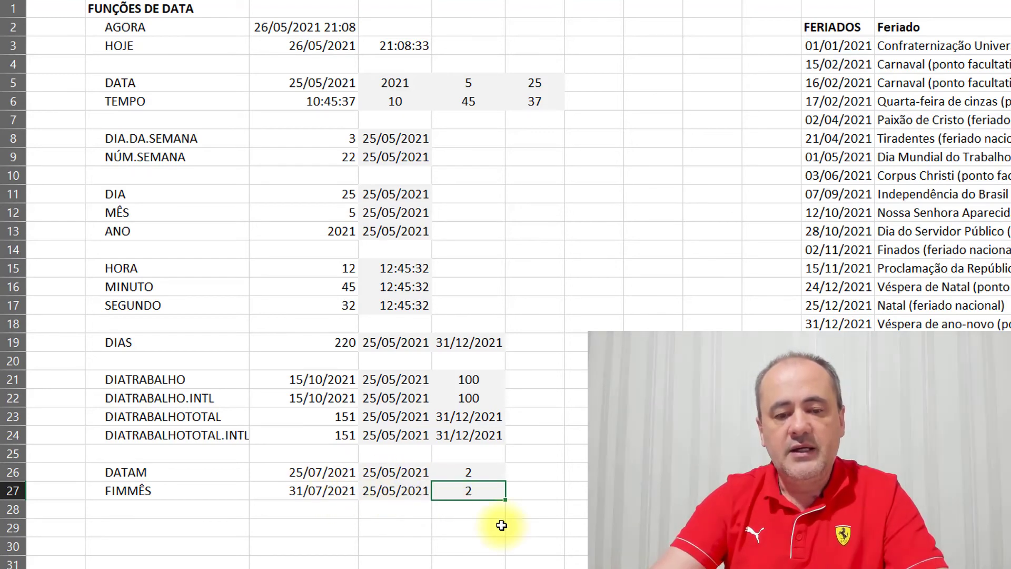
# Try 6 and -3 as the month count for FIMMÊS in E27, checking the month-end date in C27 for each
pyautogui.press('Return')
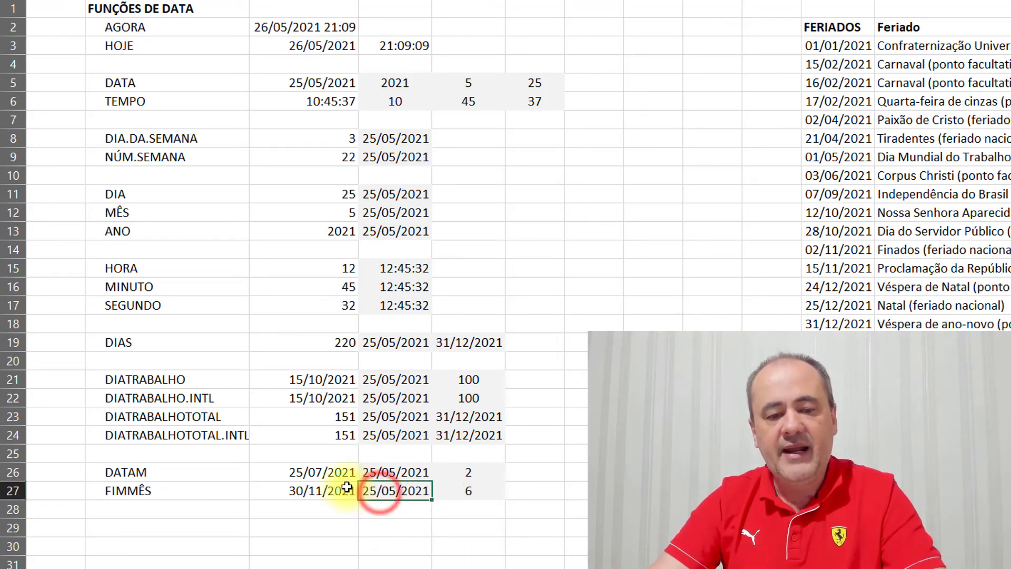
pyautogui.click(315, 494)
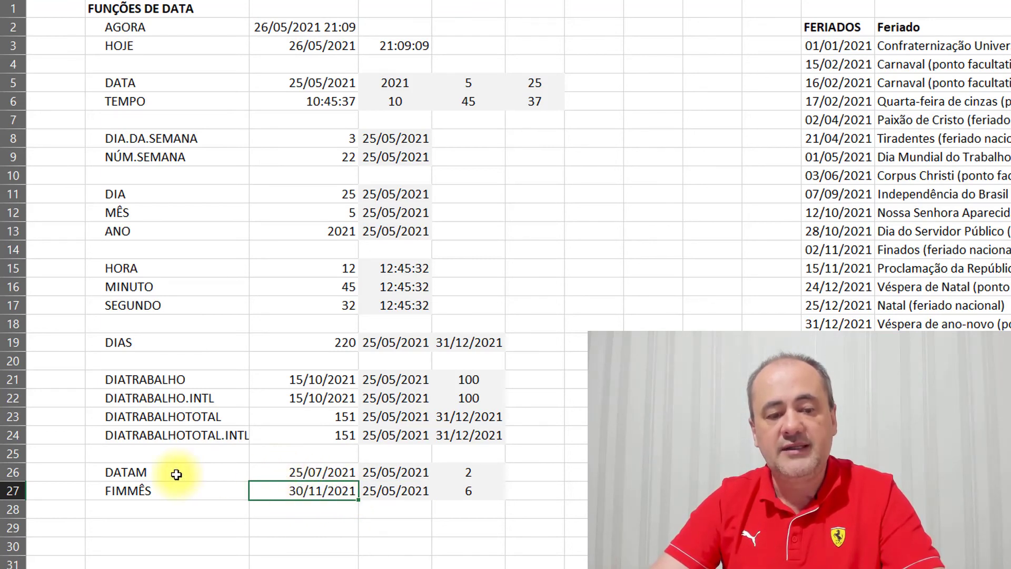
pyautogui.click(454, 490)
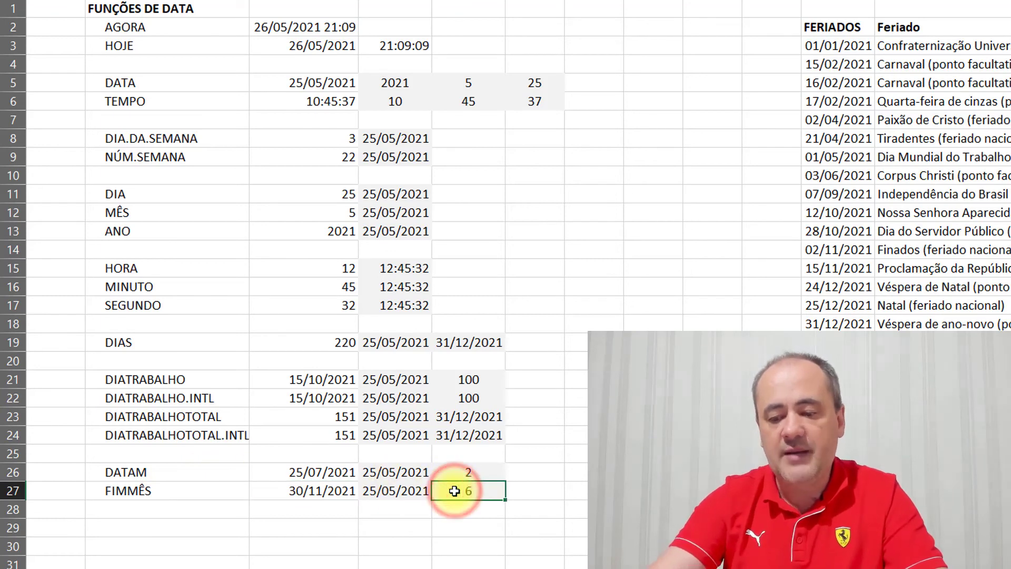
pyautogui.press('Return')
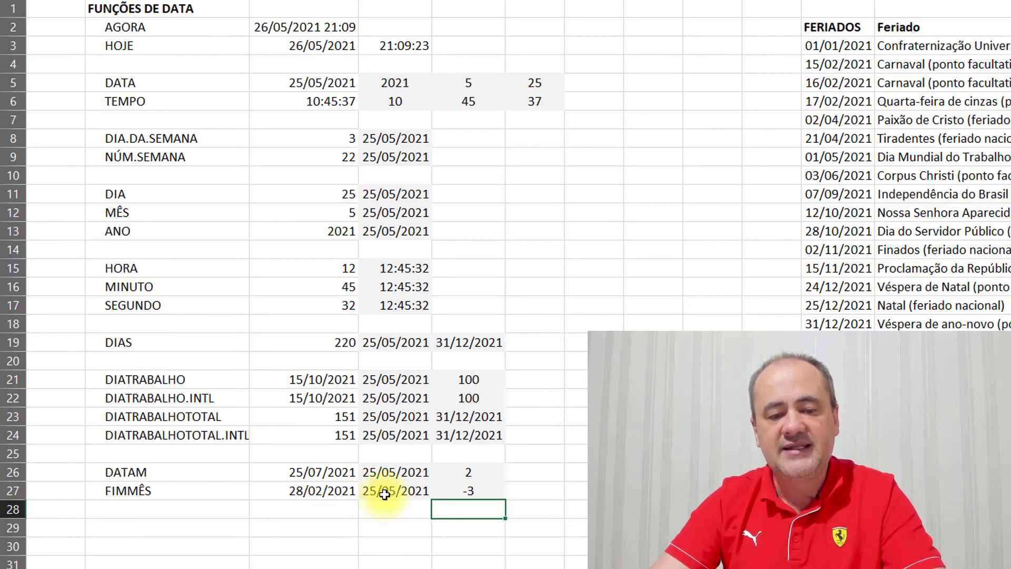
pyautogui.click(299, 495)
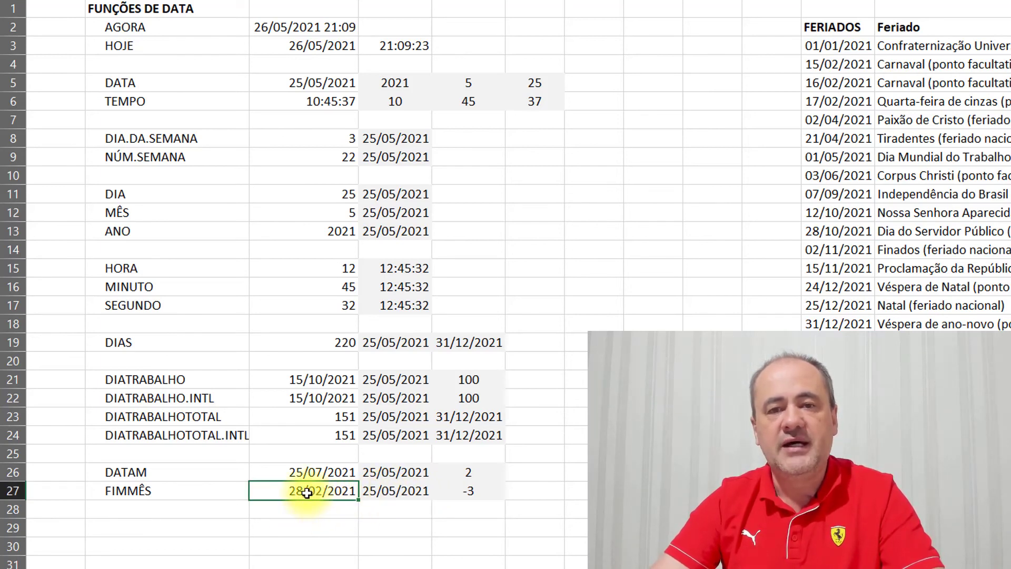
# Set the FIMMÊS month count in E27 back to 2 and select the empty cell B28
pyautogui.click(462, 490)
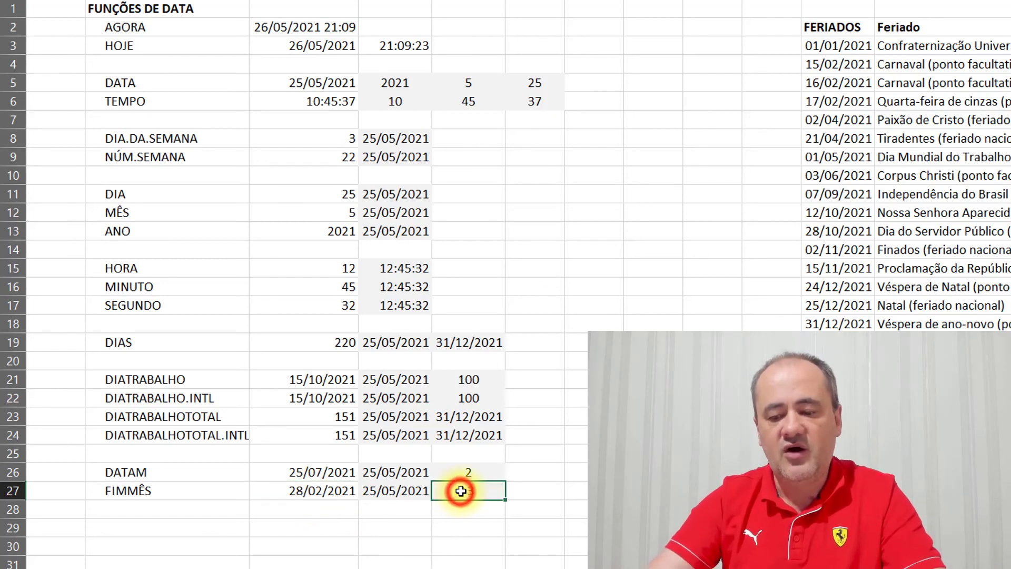
pyautogui.write('2')
pyautogui.press('Return')
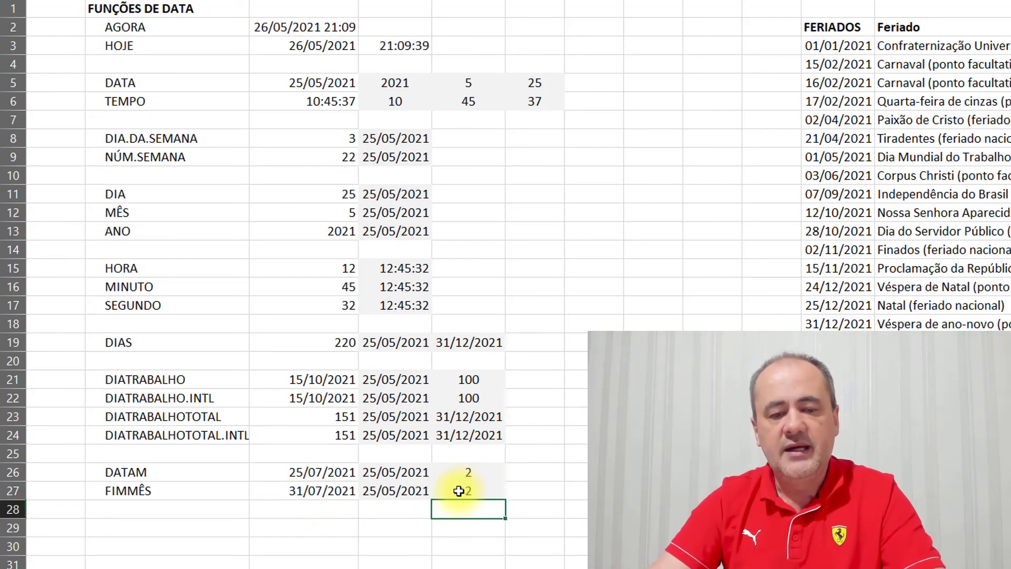
pyautogui.click(141, 506)
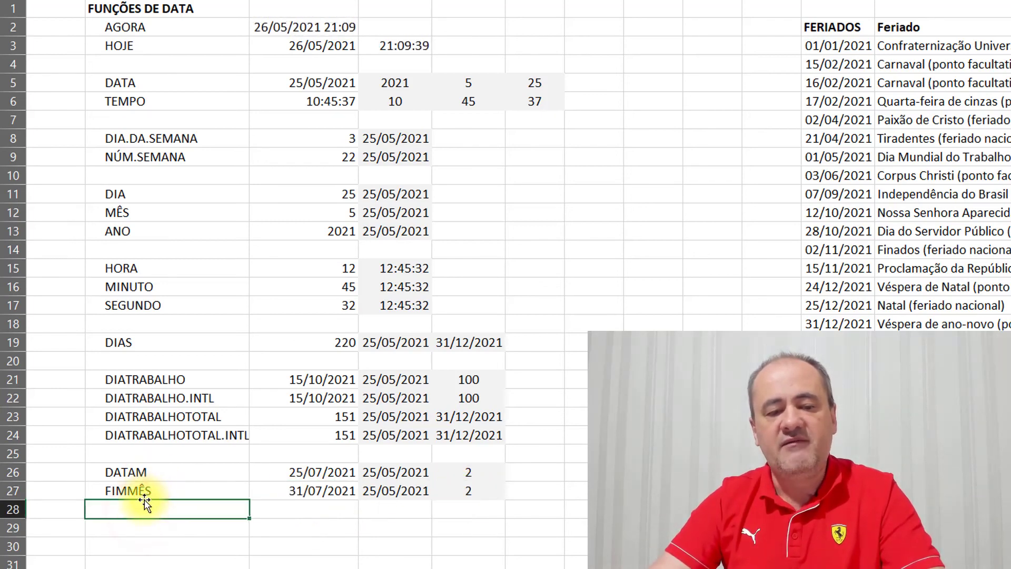